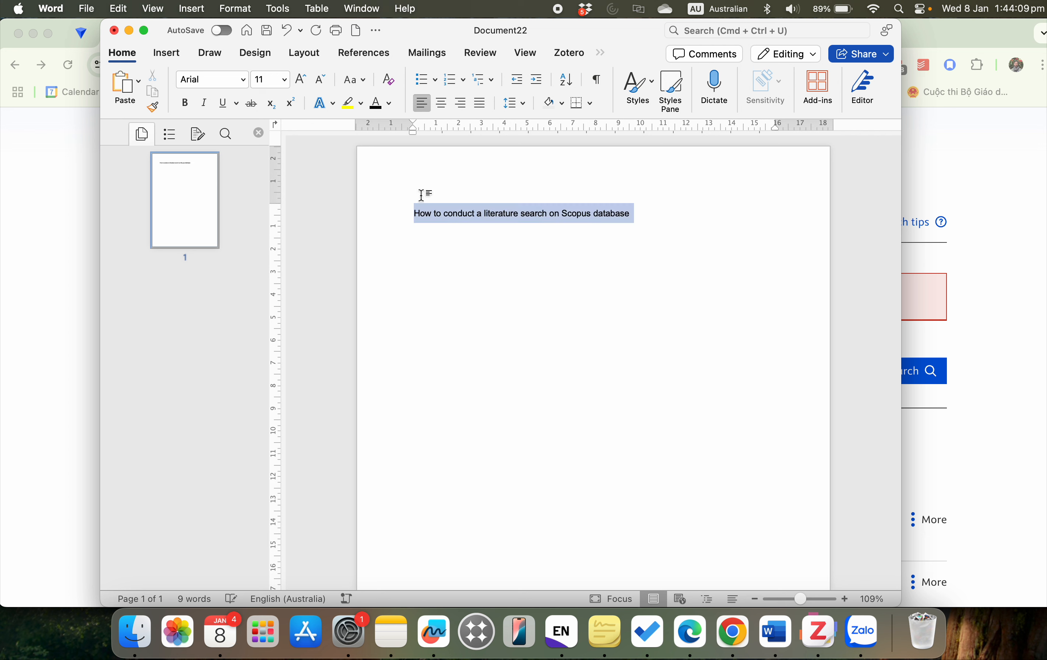
Step: Set the font size of the title line to 16
click(265, 83)
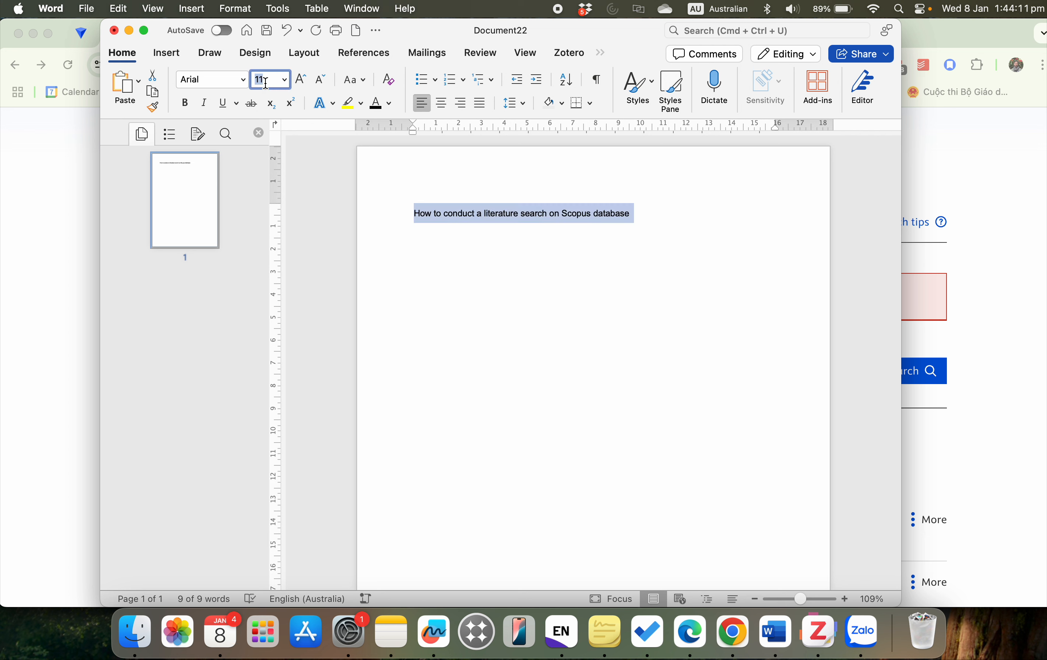
text(16)
key(Return)
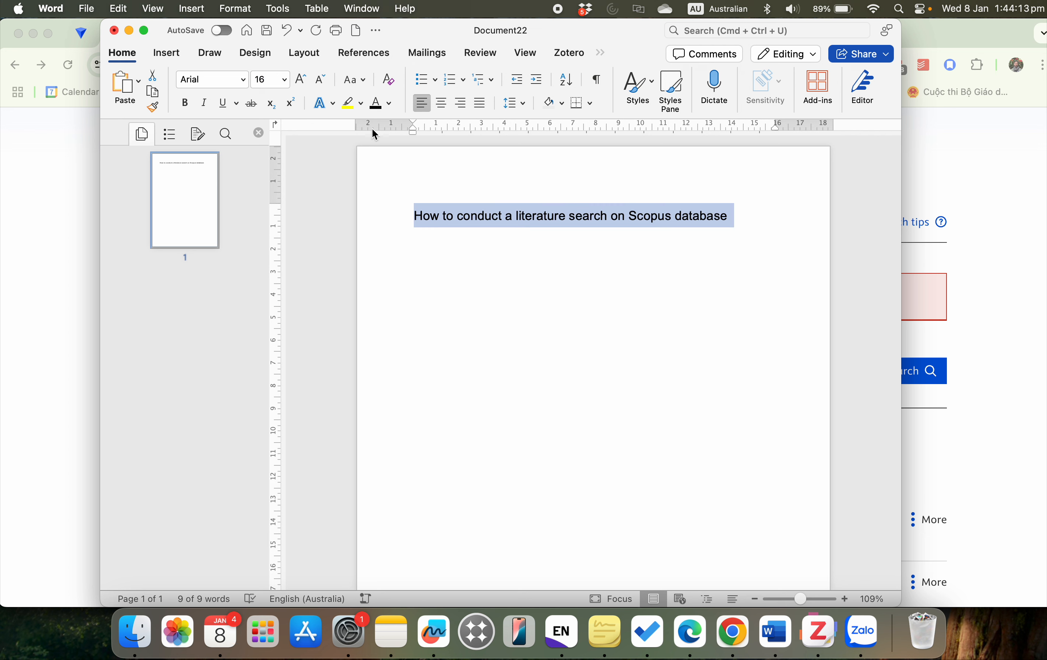
Step: Make the word "Scopus" in the title bold and add an empty line below the title
click(389, 108)
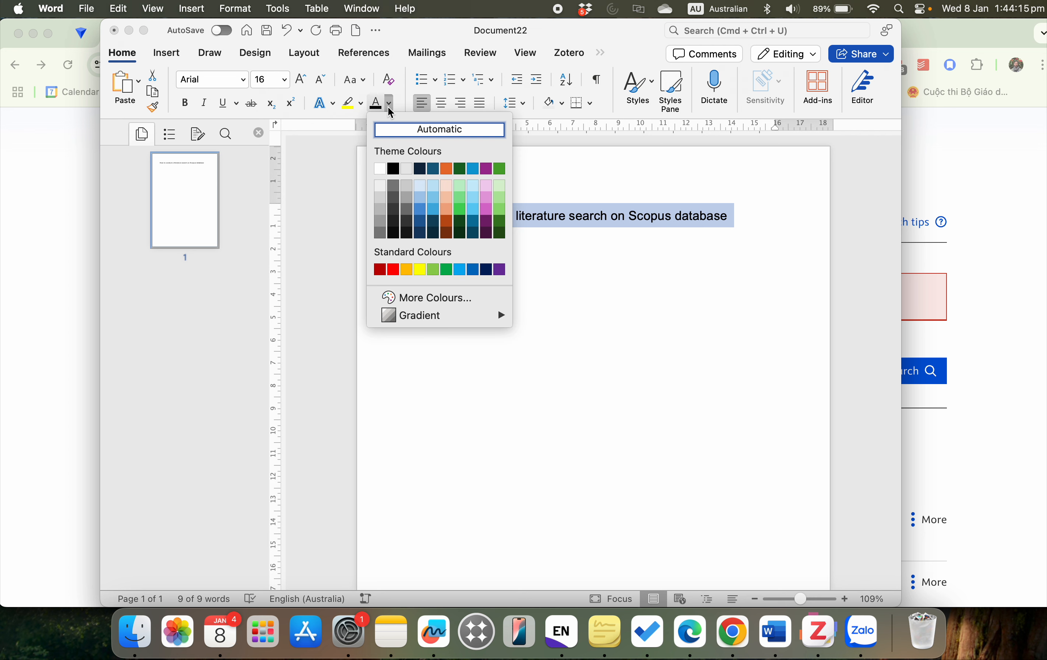
double_click(666, 224)
key(super+b)
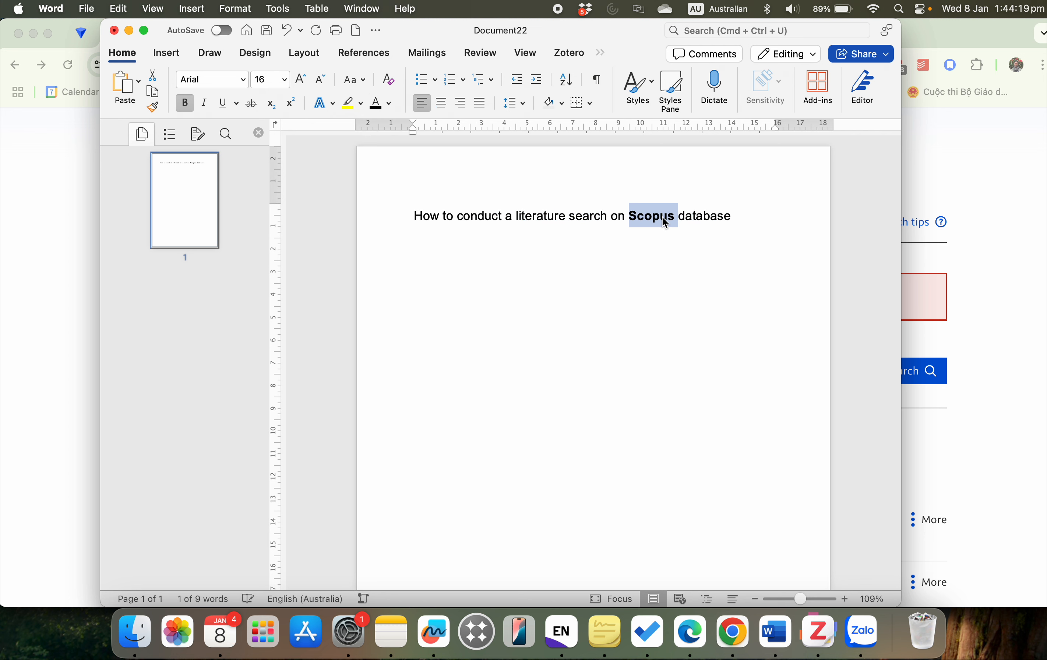
key(Down)
key(Return)
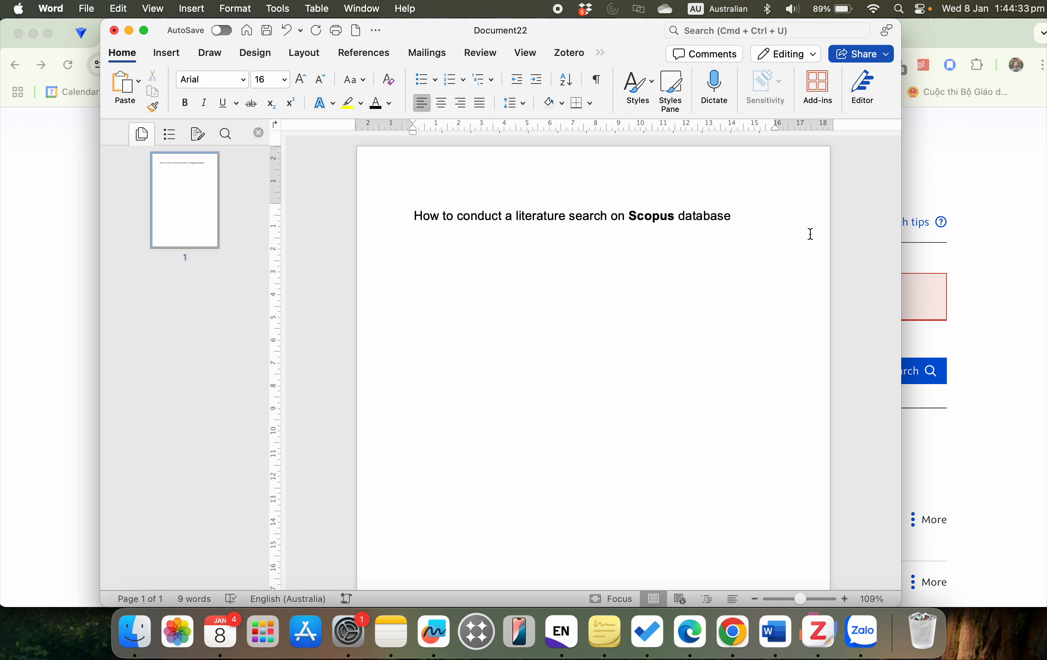
Step: Set the whole document's text to size 20 and shift its left indent about 1 cm outward into the margin
key(super+a)
click(270, 82)
text(20)
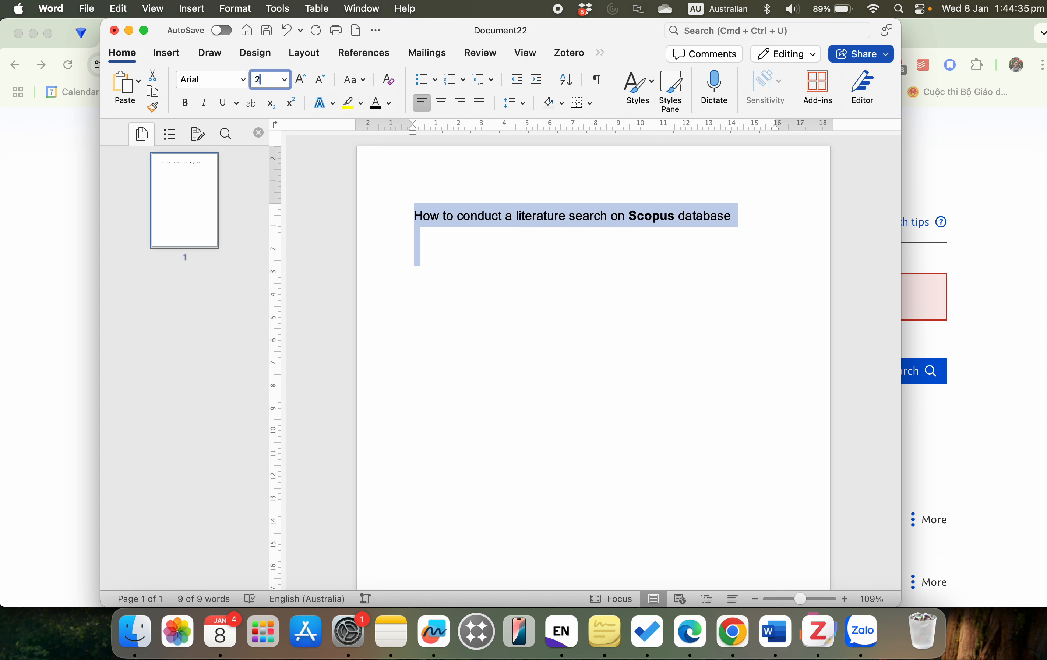
key(Return)
scroll(399, 266, up, 3)
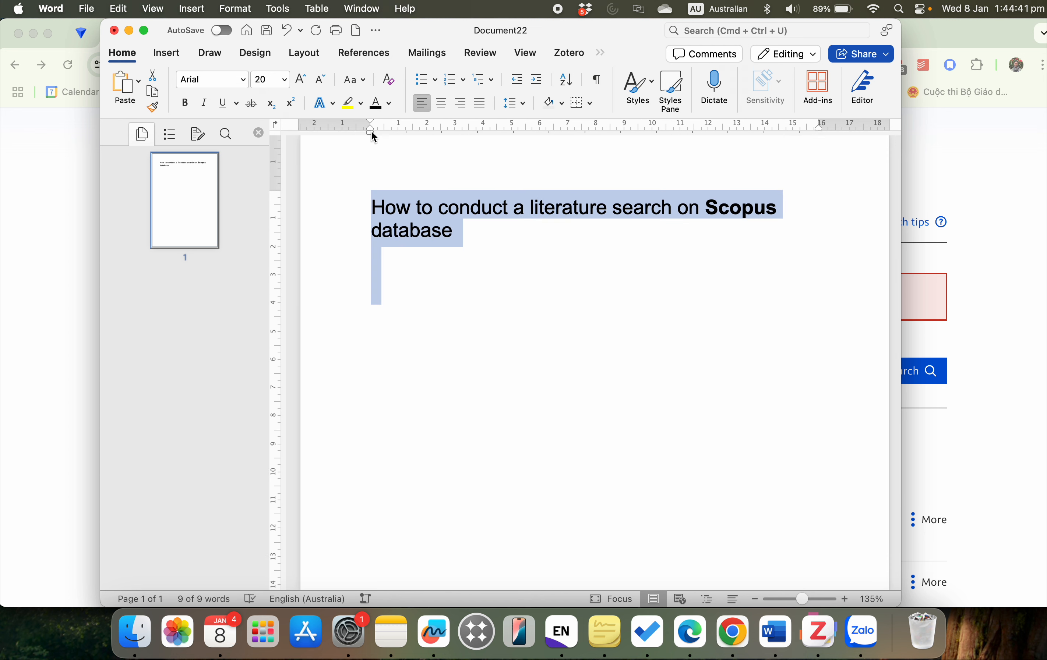
drag(372, 133, 344, 131)
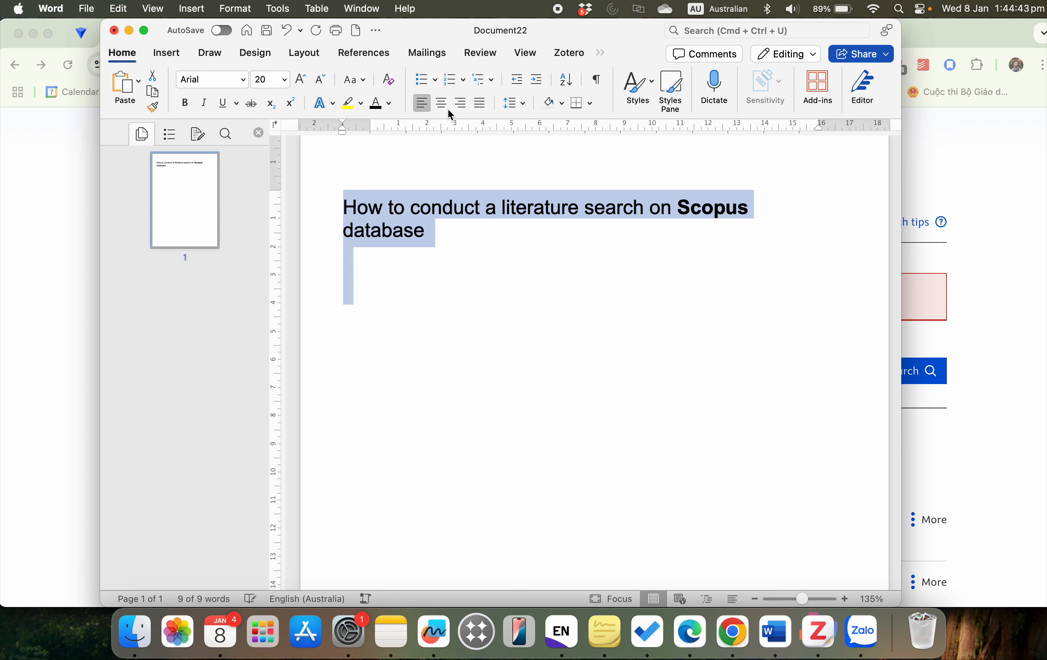
Step: Switch to the Scopus document search in Chrome and enter the term chatgpt, searching within article title, abstract and keywords
click(982, 173)
scroll(596, 381, up, 5)
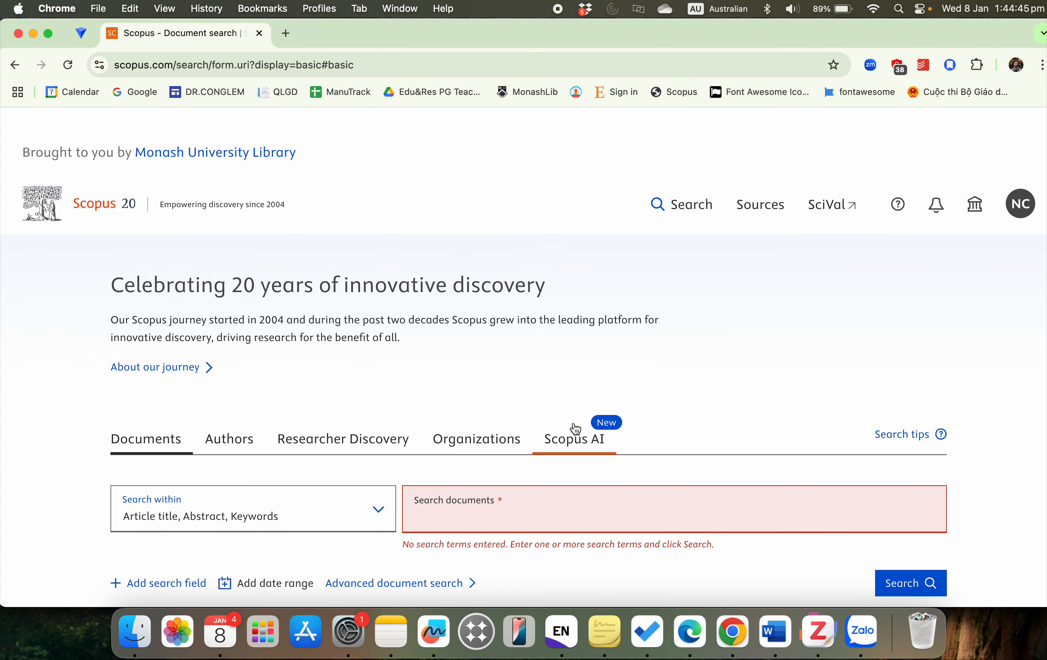
scroll(788, 262, down, 3)
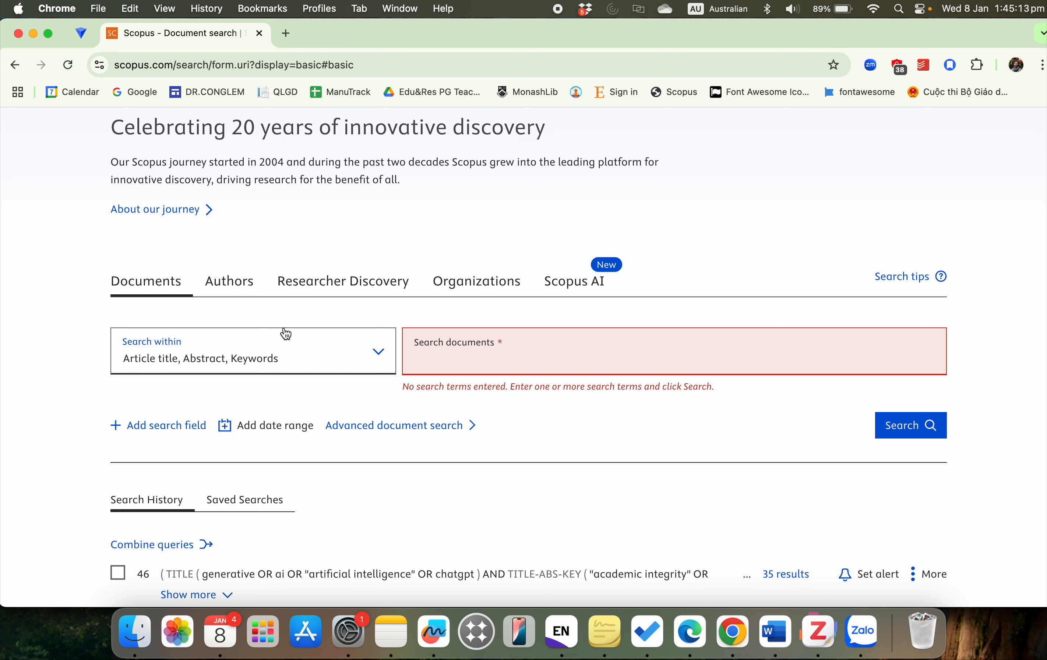
click(359, 351)
click(362, 355)
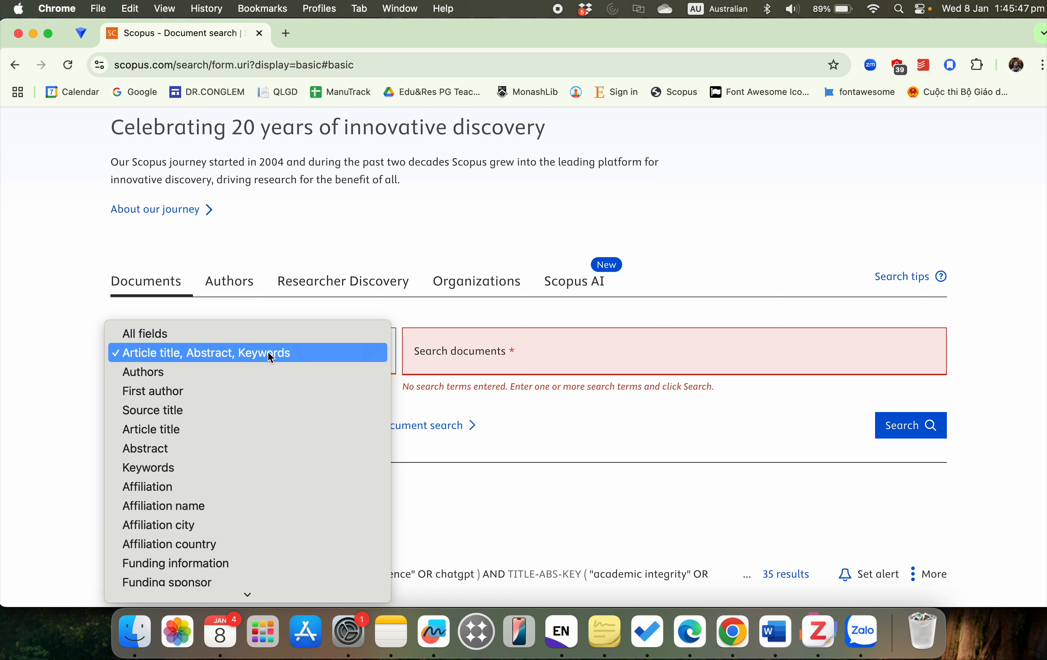
click(481, 353)
click(500, 359)
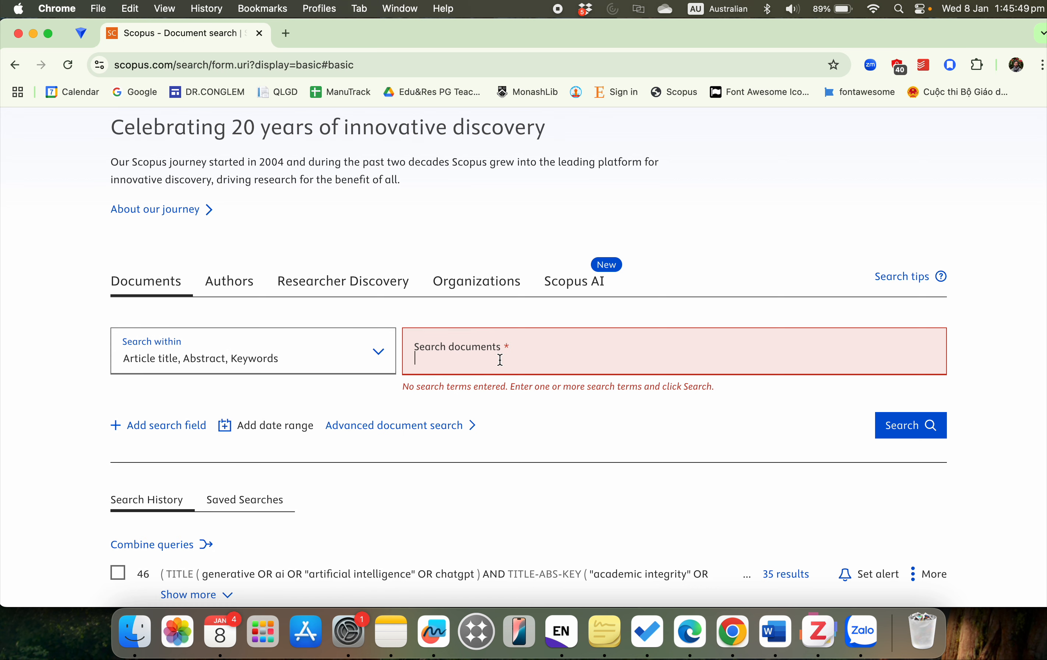
text(chatgpt)
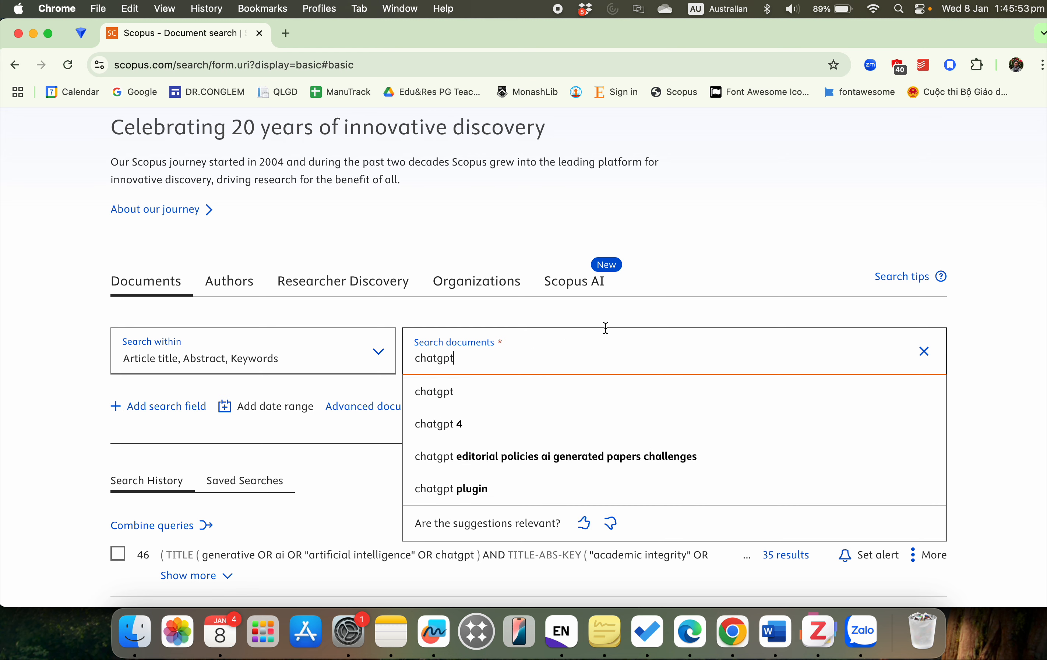
click(678, 291)
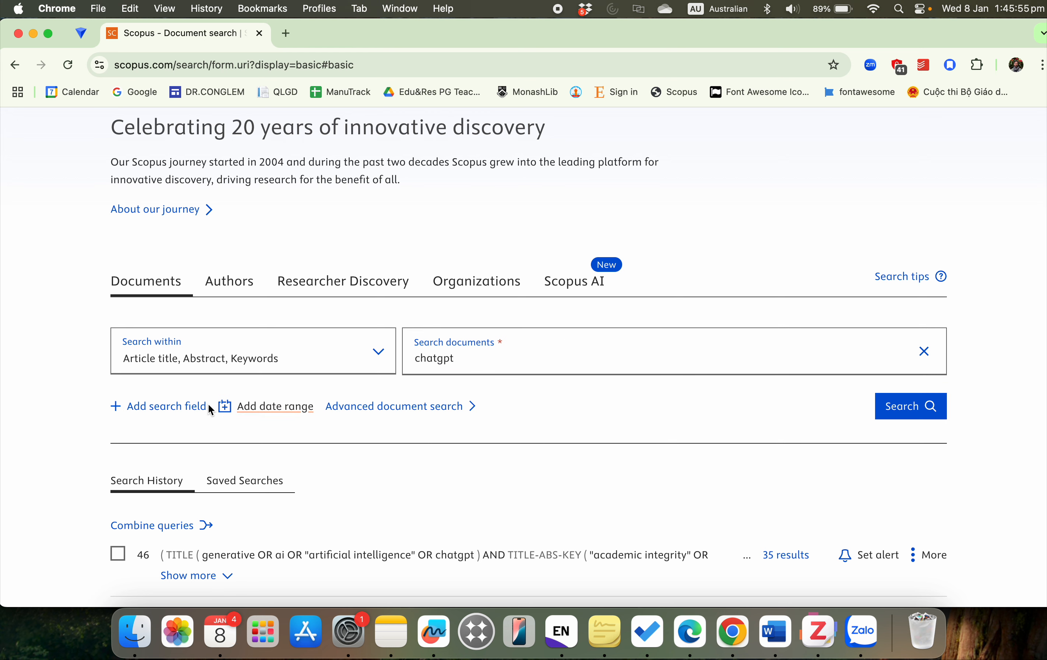
Step: Add a second search field joined with AND, within article title, abstract and keywords, and enter critical thinking
click(195, 417)
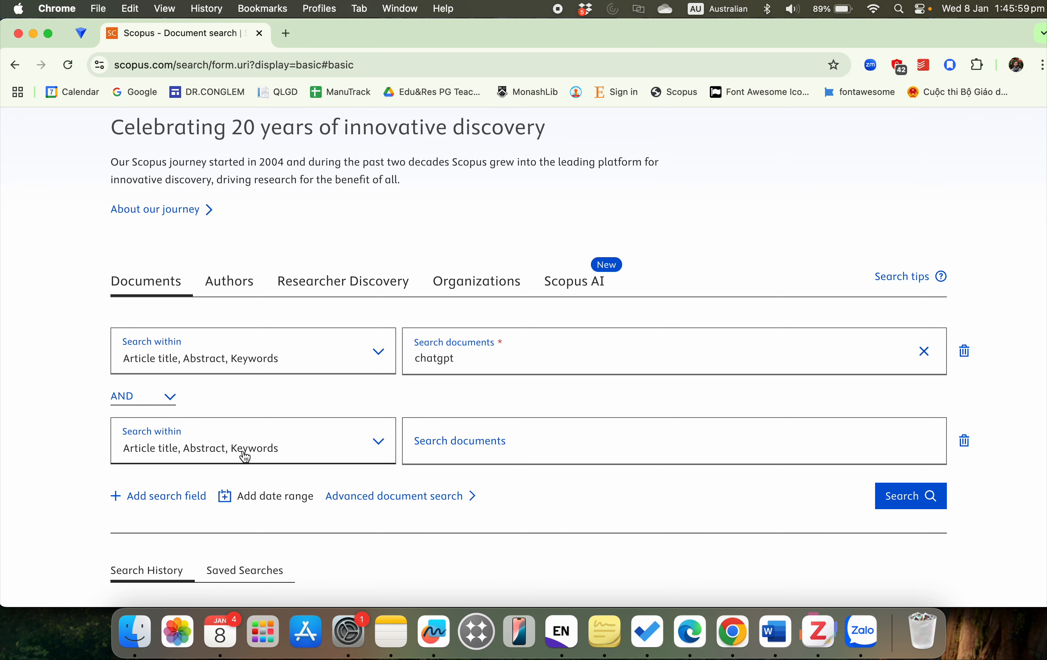
click(372, 459)
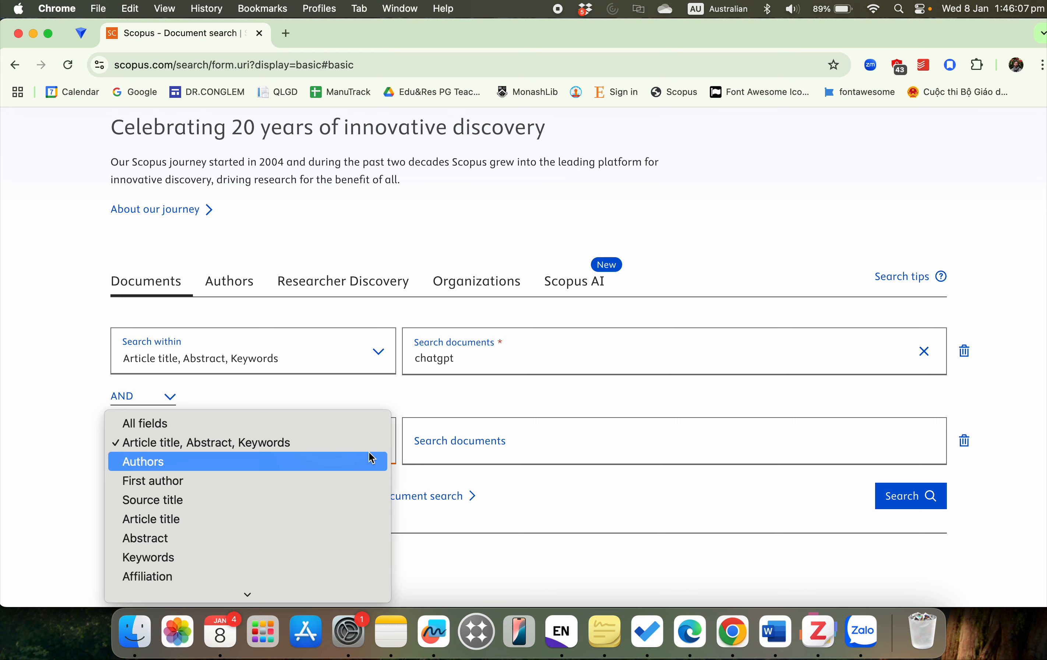
click(45, 458)
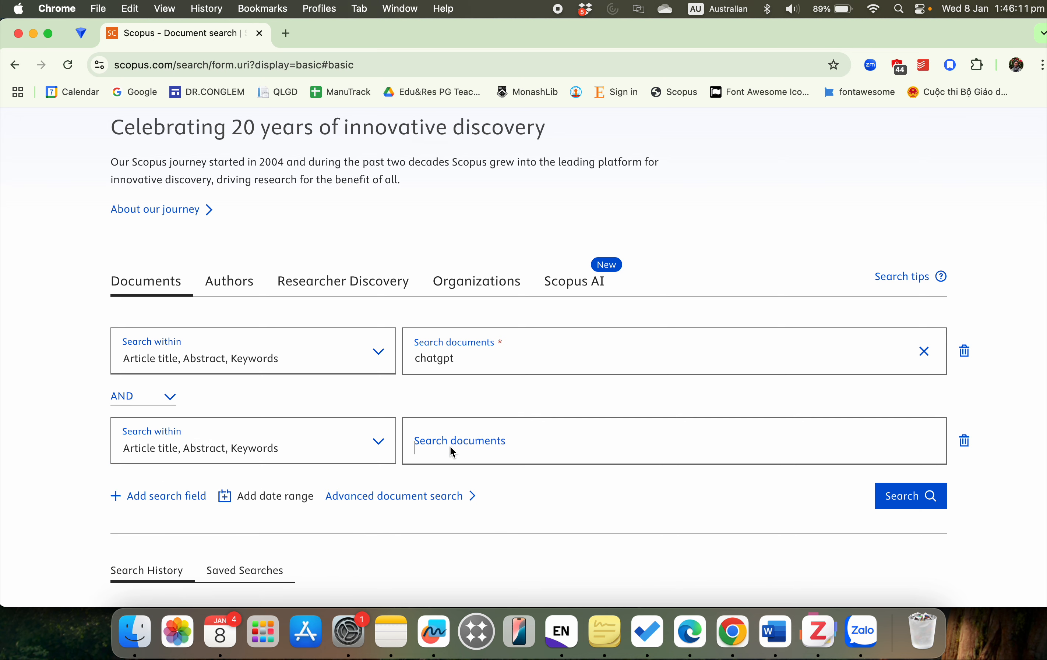
click(480, 453)
text(criti)
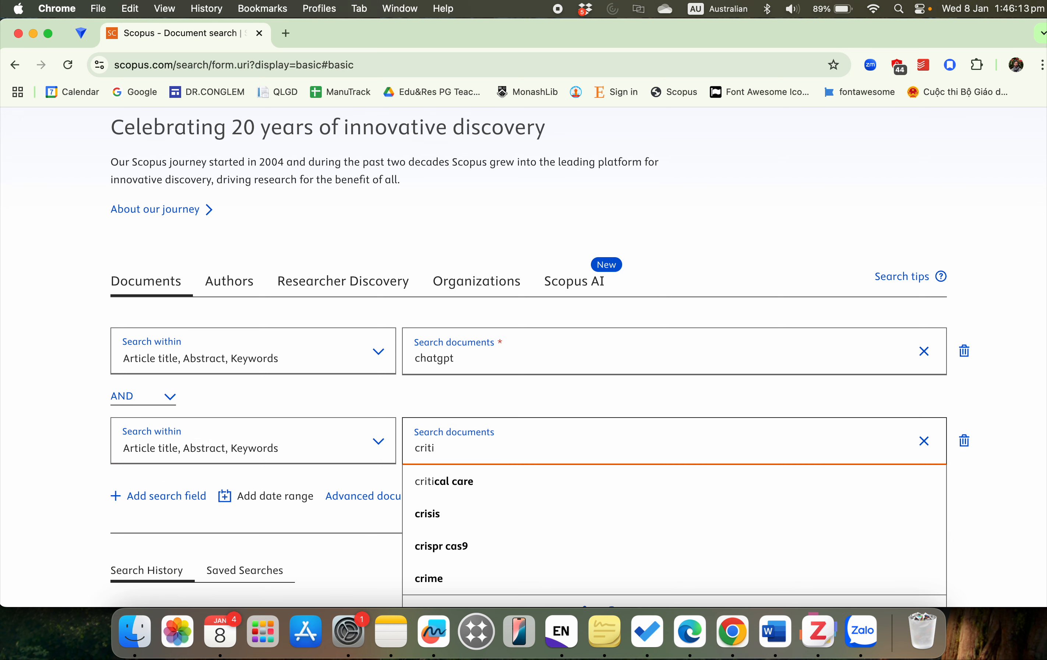
text(cal th)
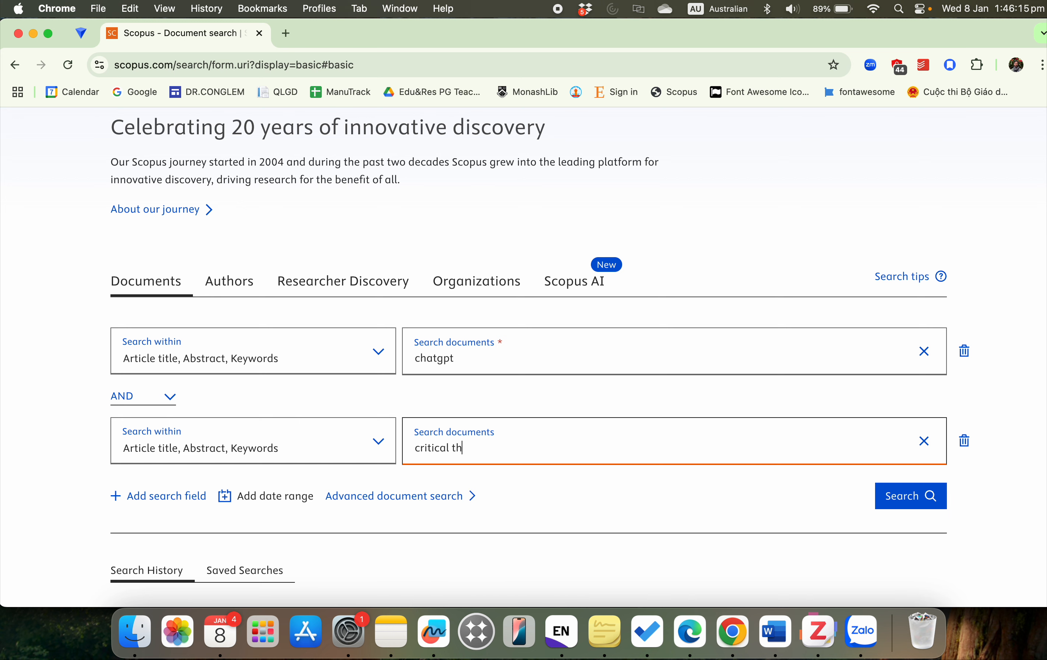
text(inking)
Step: Enclose critical thinking in double quotation marks as an exact phrase and run the search
key(super+Left)
text(")
key(super+Right)
text(")
scroll(713, 489, down, 1)
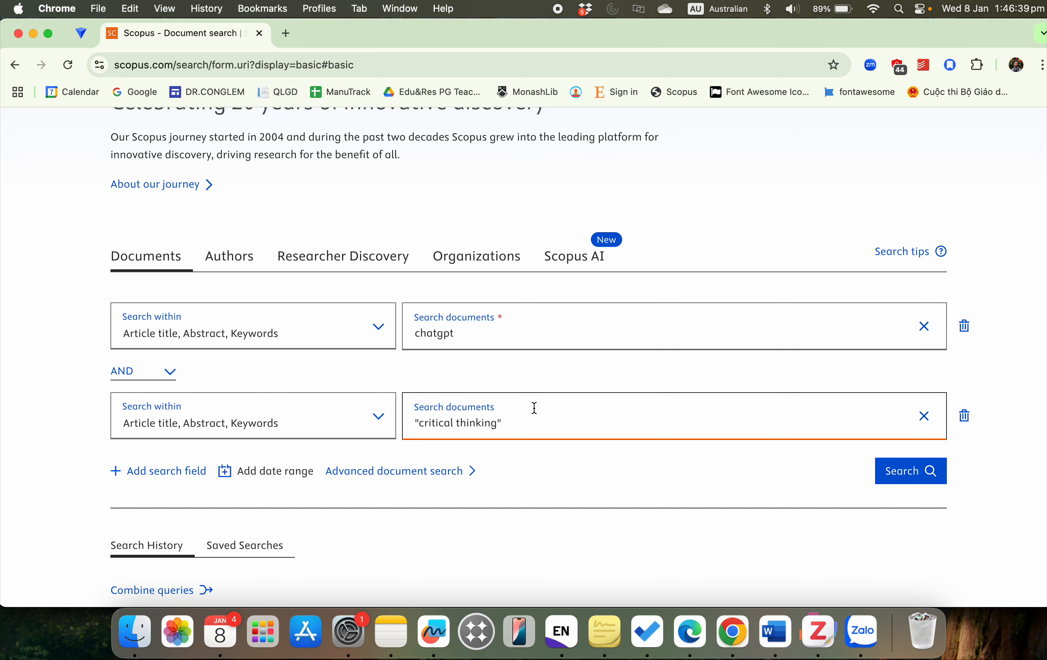
click(937, 483)
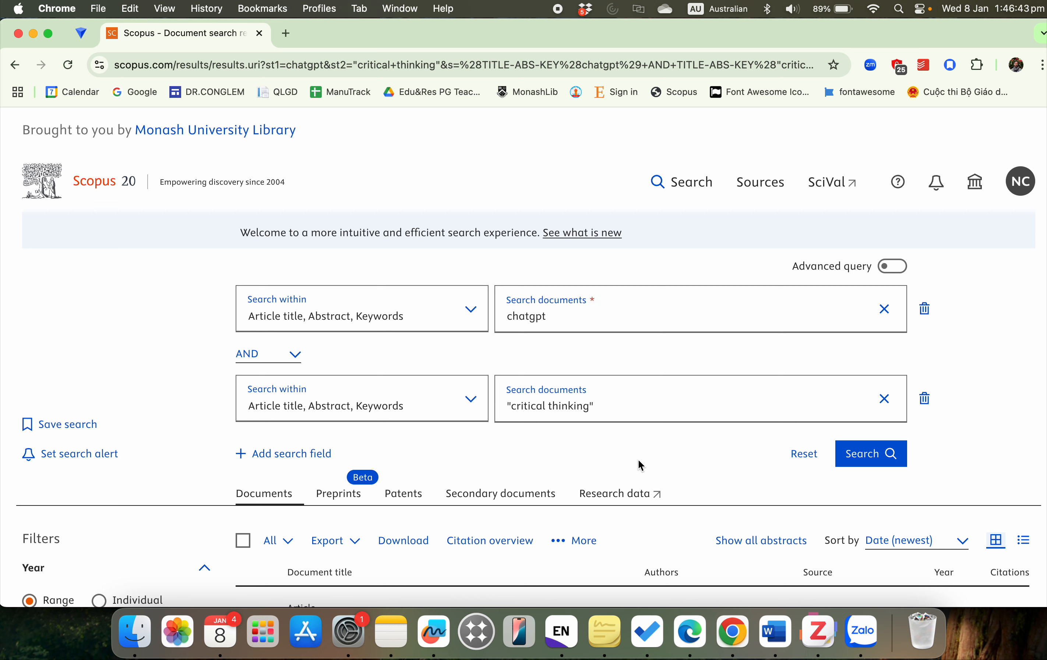
scroll(565, 471, down, 3)
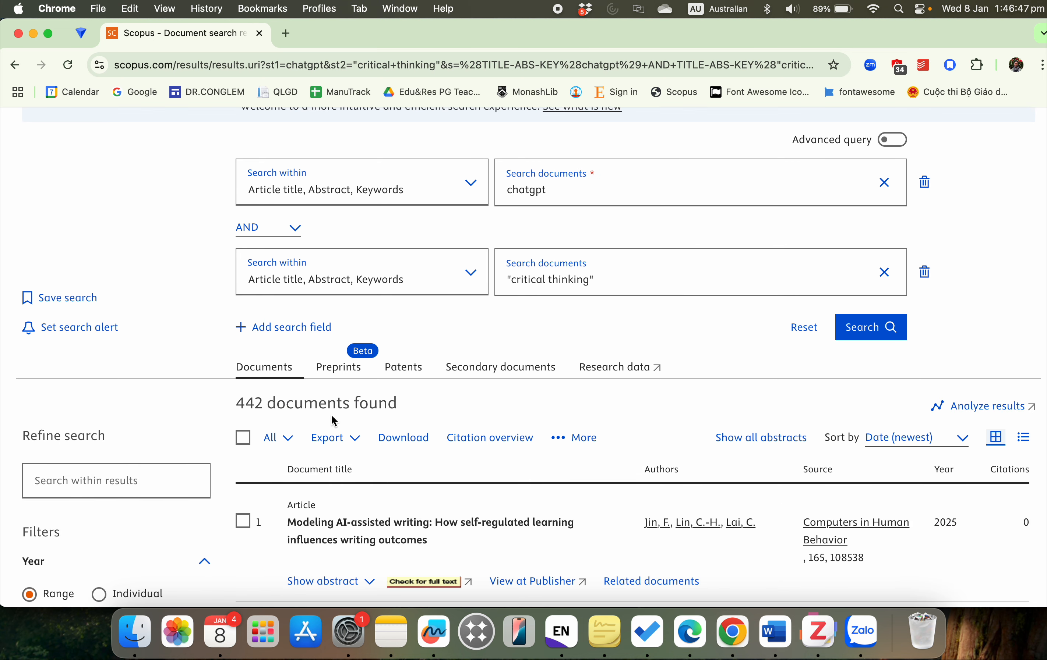
scroll(446, 410, up, 1)
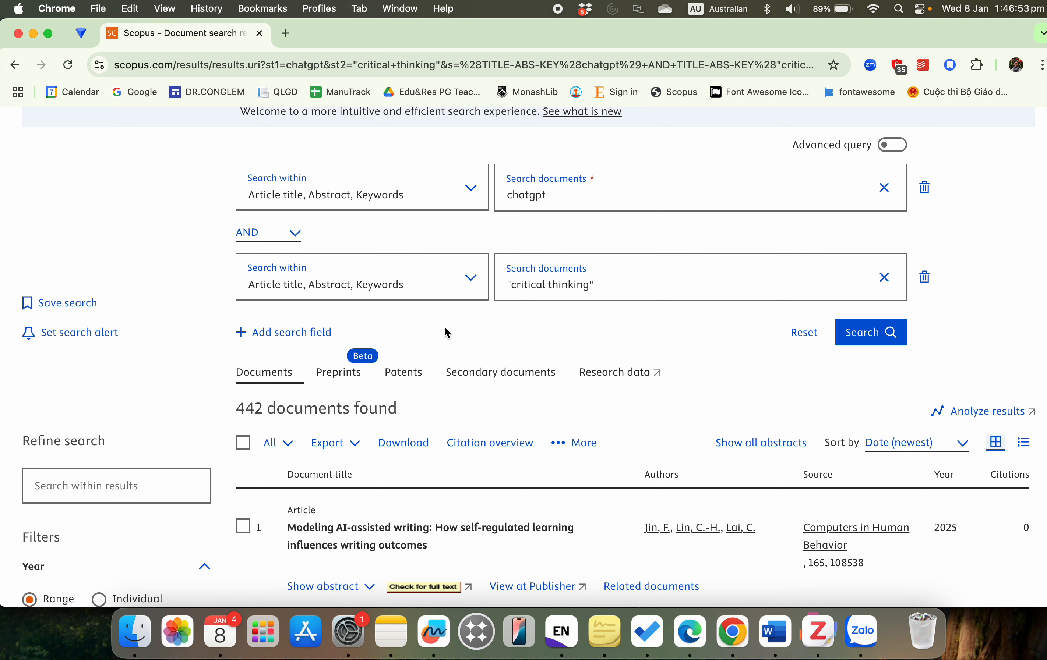
scroll(435, 483, down, 5)
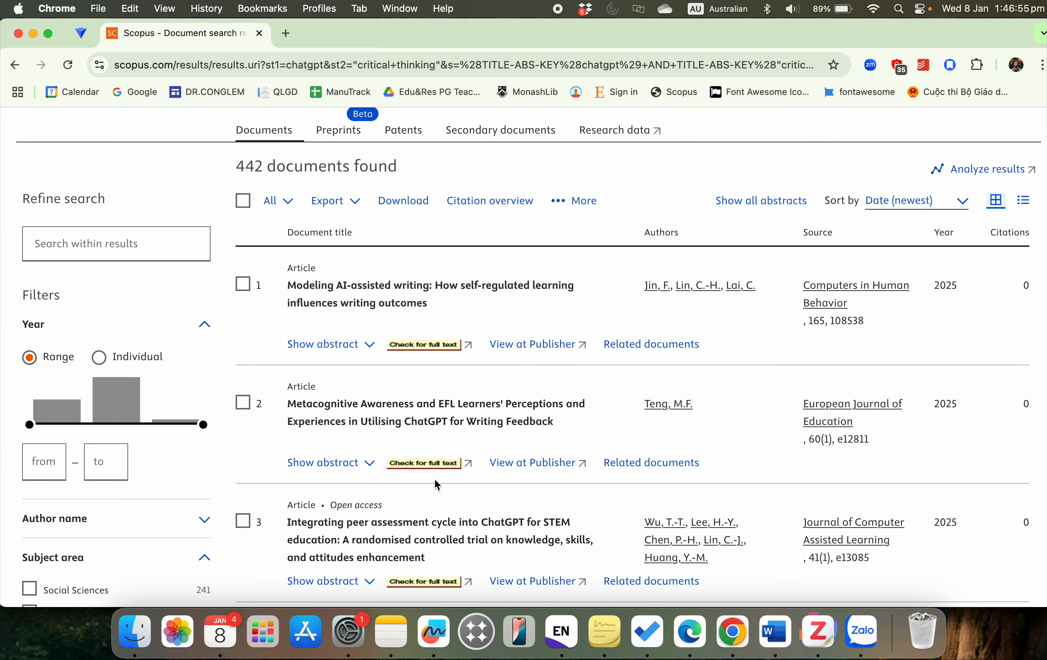
scroll(434, 479, up, 3)
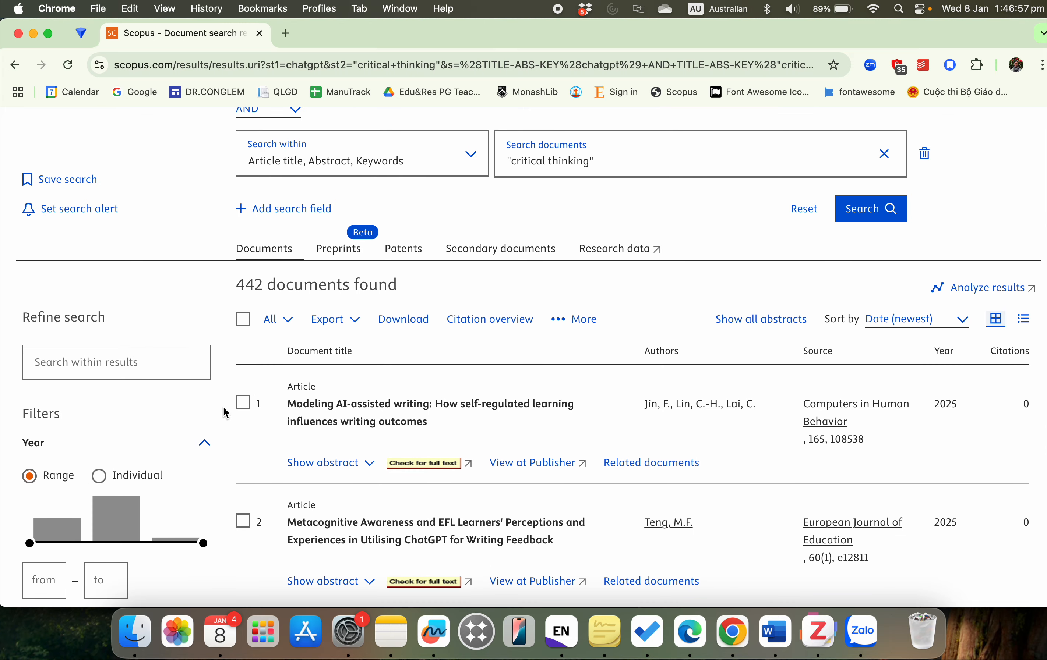
click(244, 327)
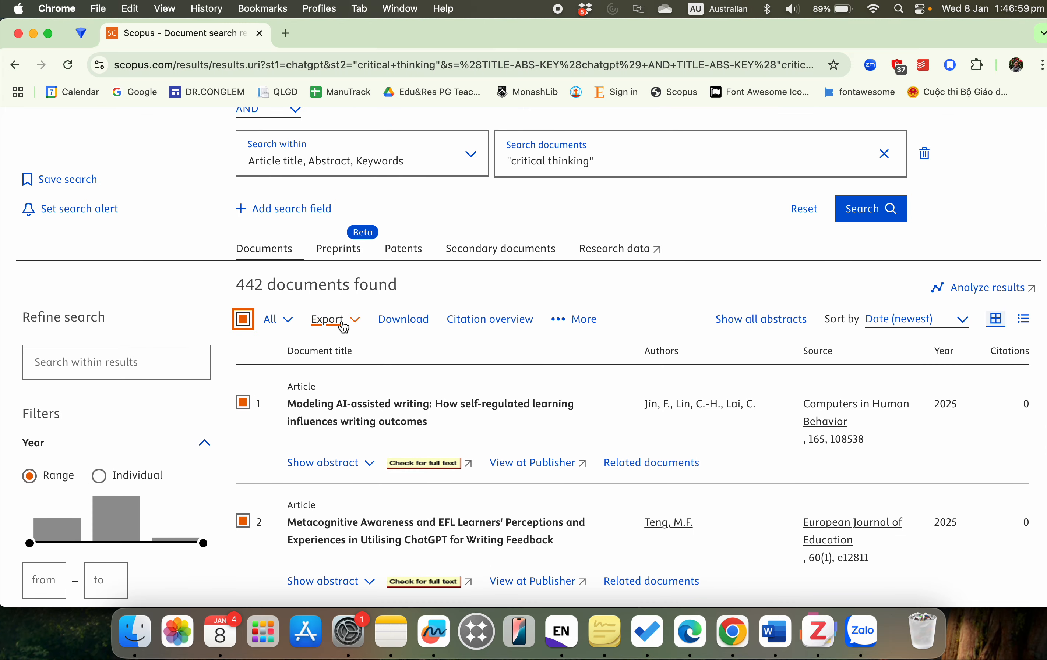
click(339, 322)
click(185, 321)
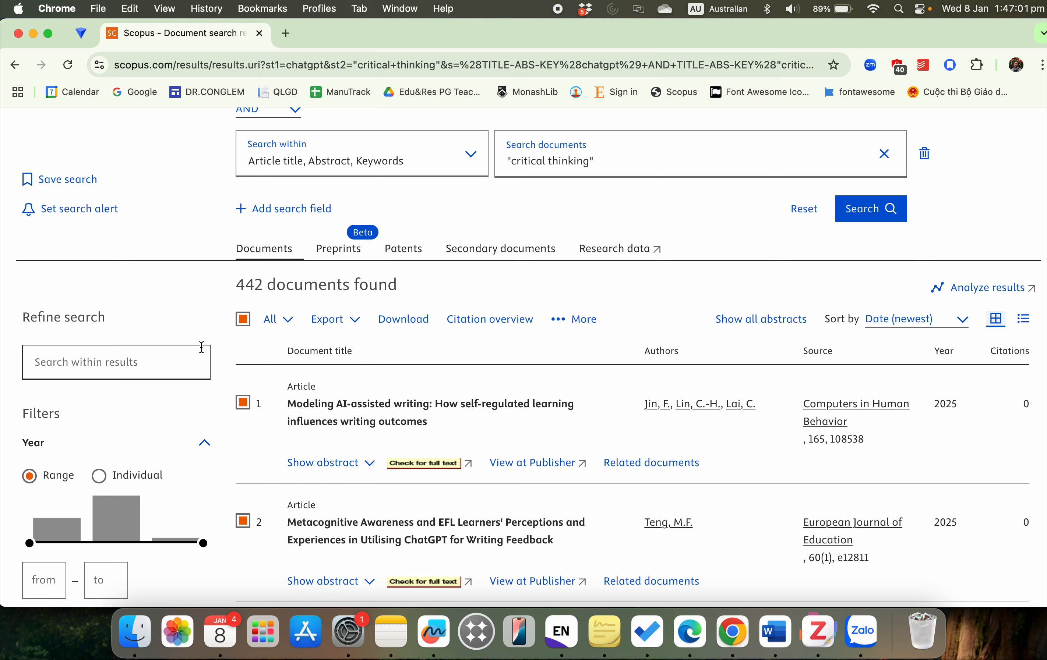
scroll(196, 345, down, 5)
scroll(188, 419, down, 3)
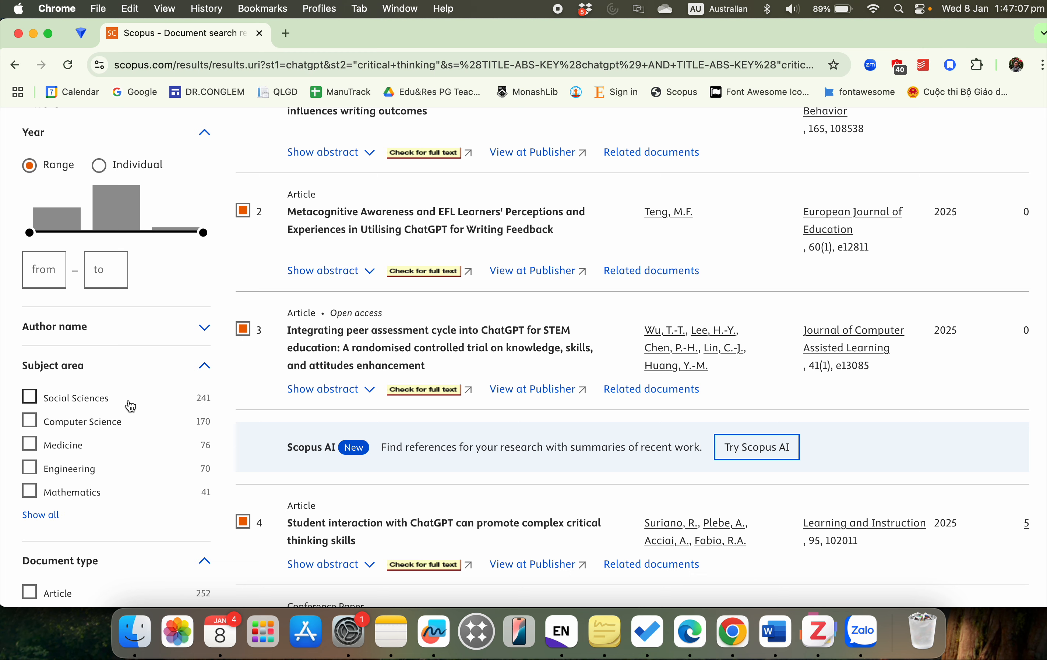
scroll(130, 406, up, 3)
scroll(188, 401, up, 4)
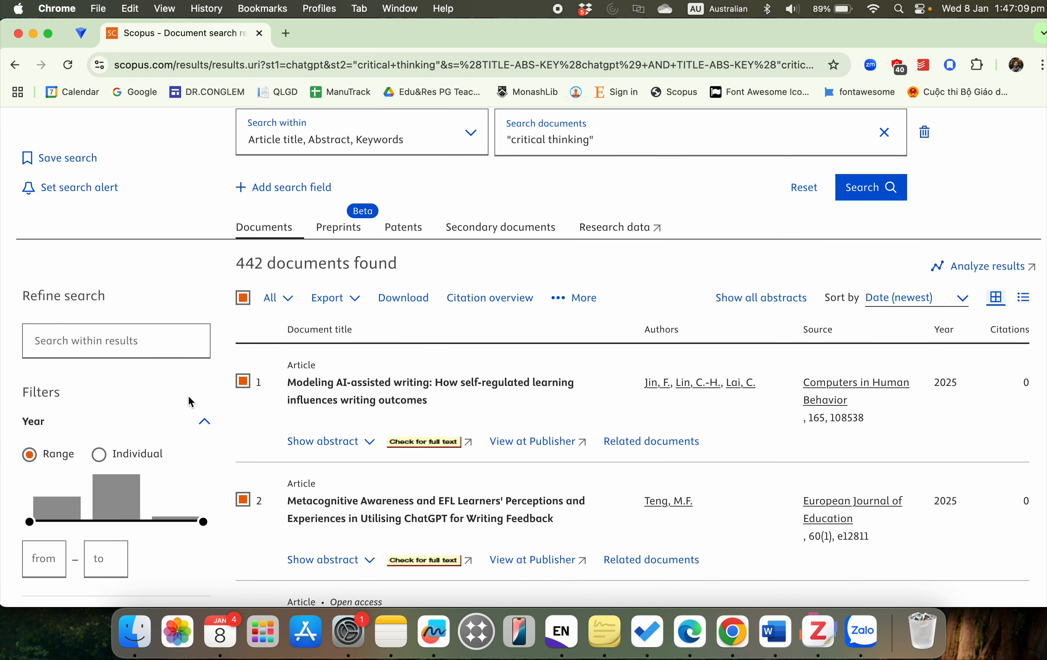
click(243, 297)
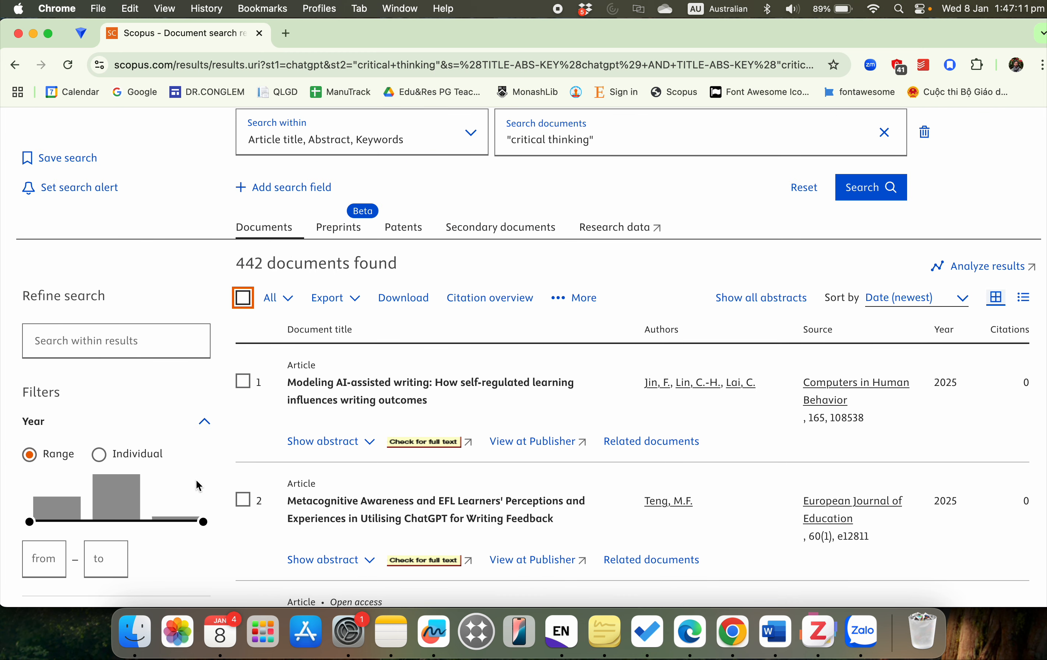
Step: Limit the search results to the publication year range 2023 to 2025
scroll(196, 480, down, 2)
click(59, 483)
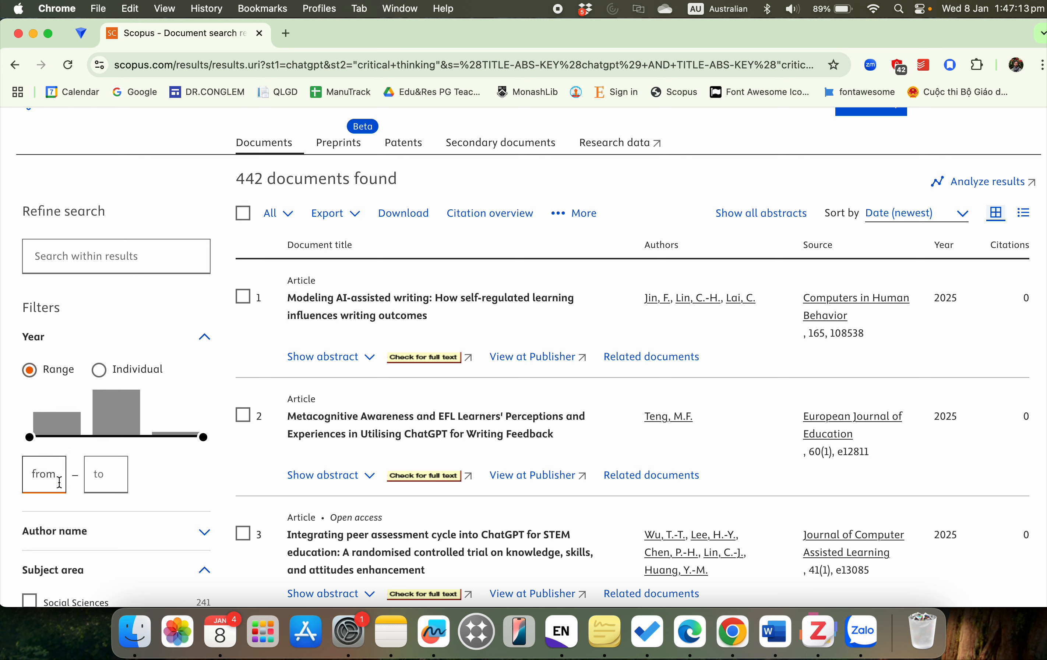
text(2022)
key(Tab)
scroll(173, 481, down, 2)
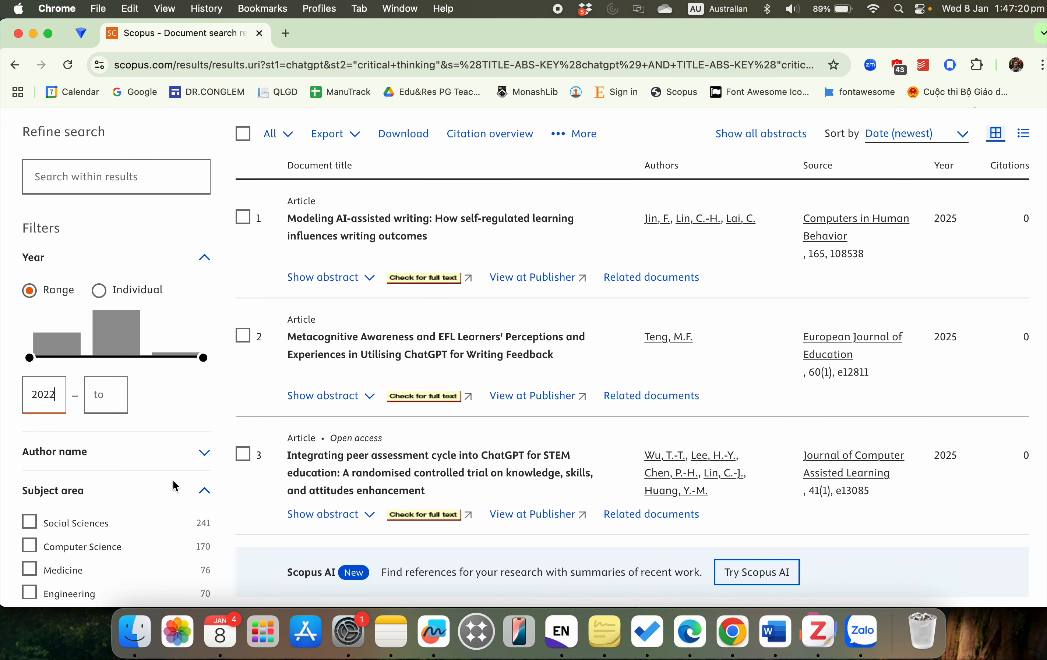
click(184, 411)
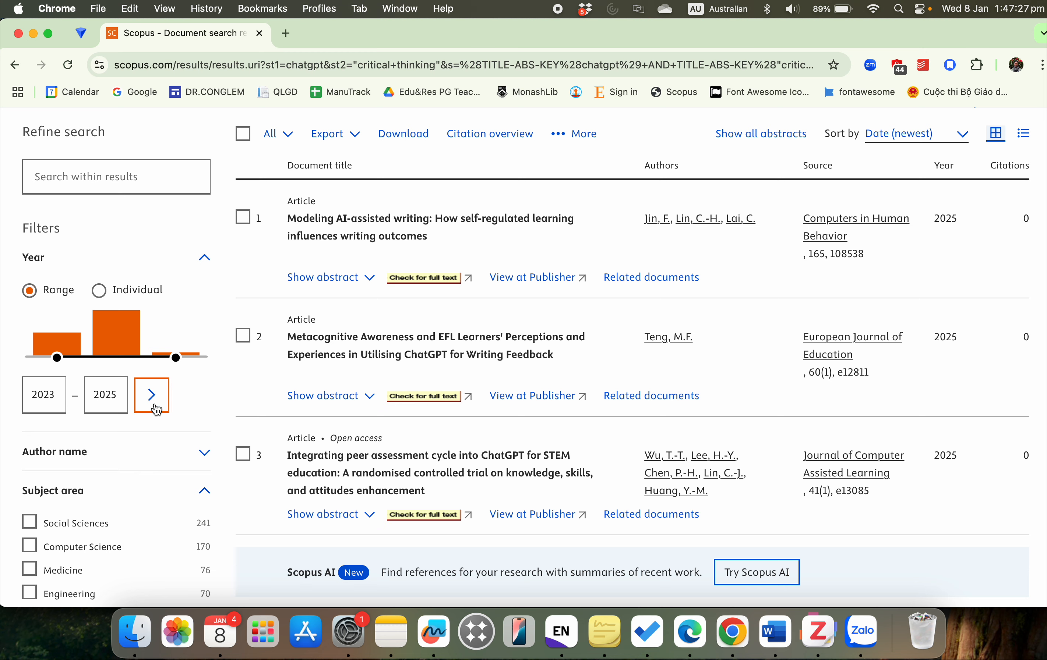
scroll(312, 366, down, 5)
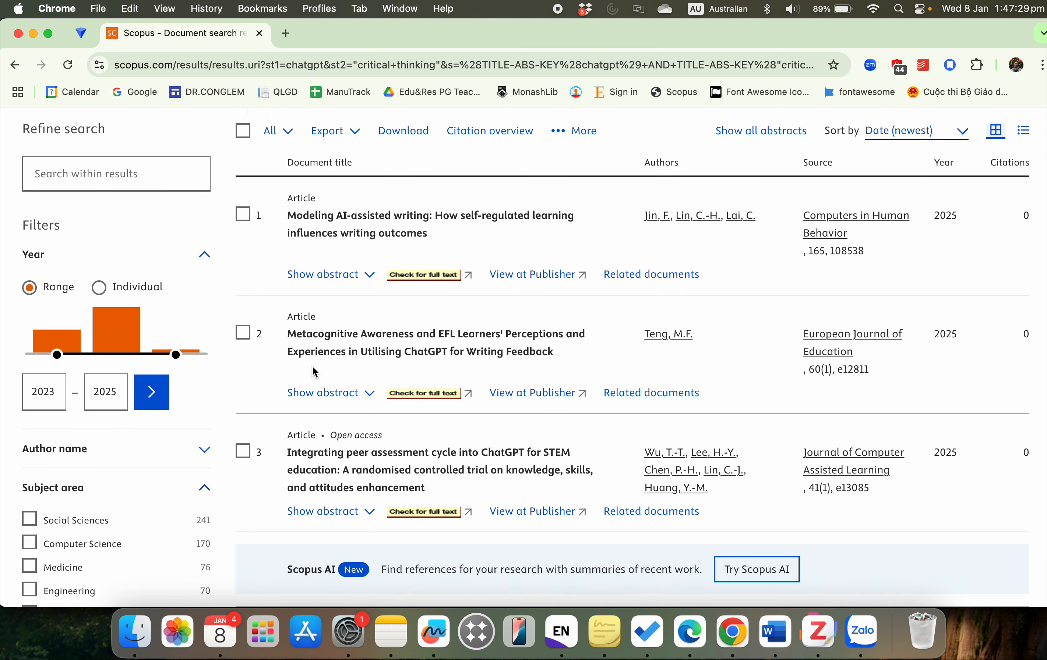
click(149, 388)
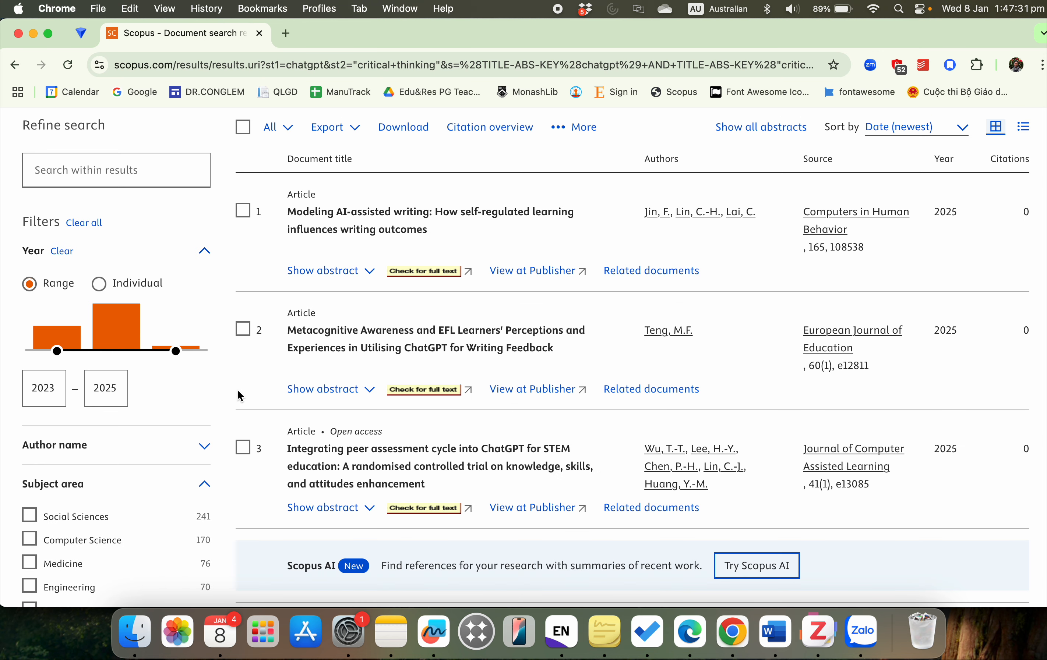
Step: Limit the search results to the document type Article
scroll(227, 396, up, 4)
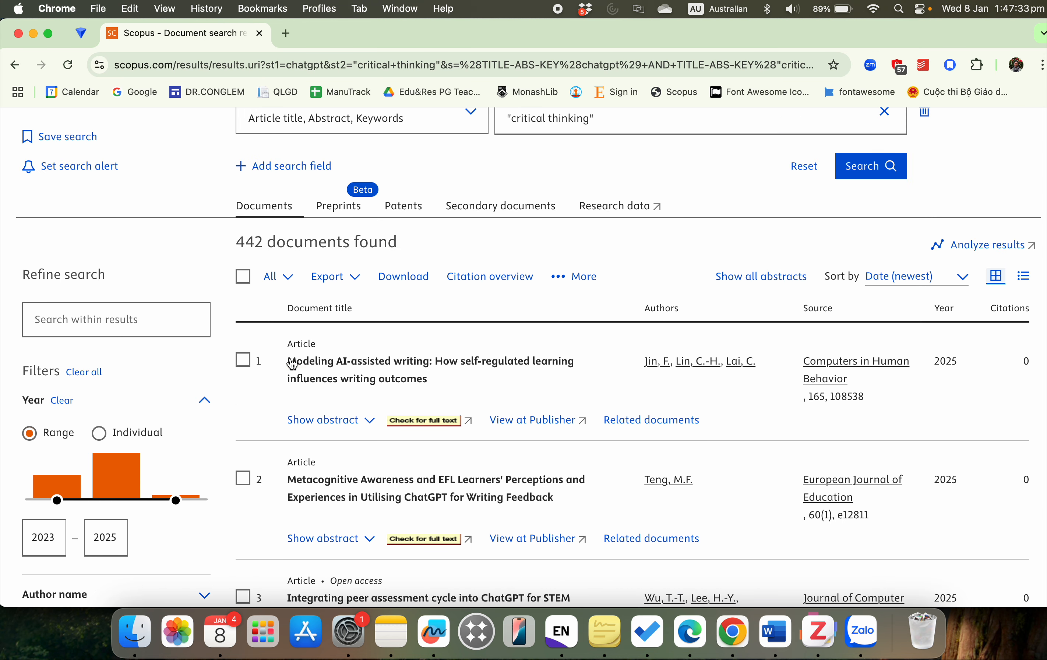
scroll(265, 288, up, 2)
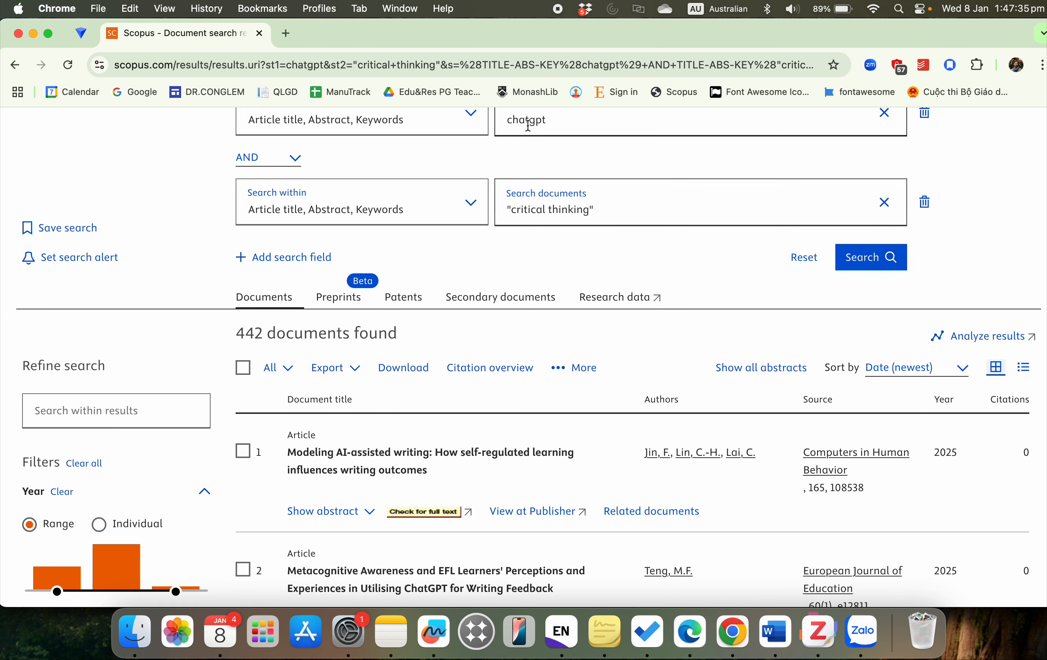
scroll(157, 508, down, 3)
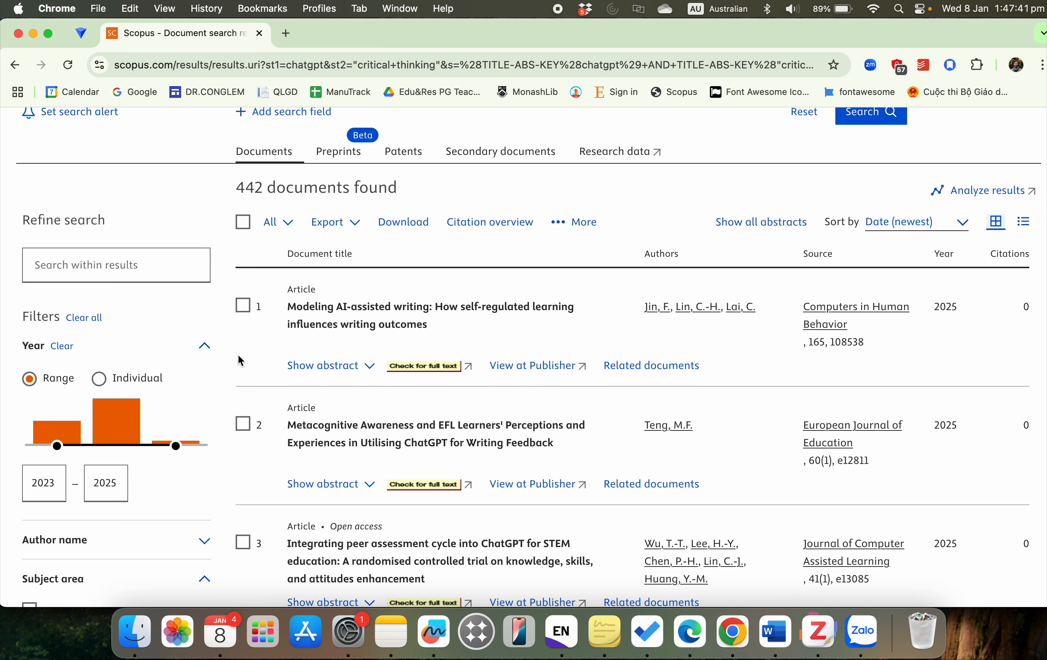
scroll(232, 384, down, 7)
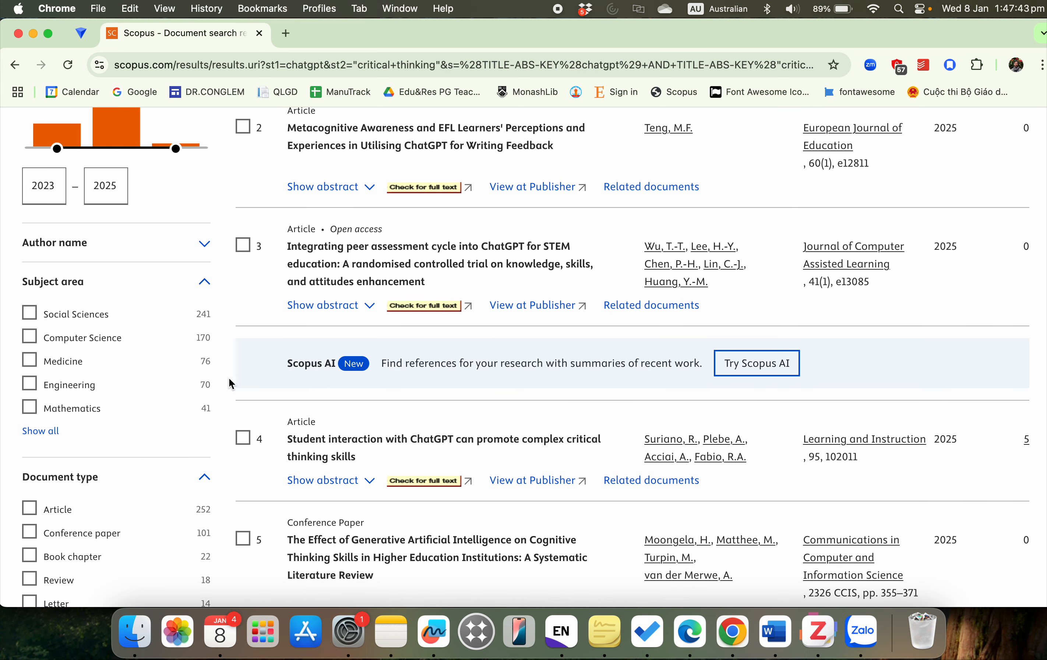
scroll(168, 413, down, 3)
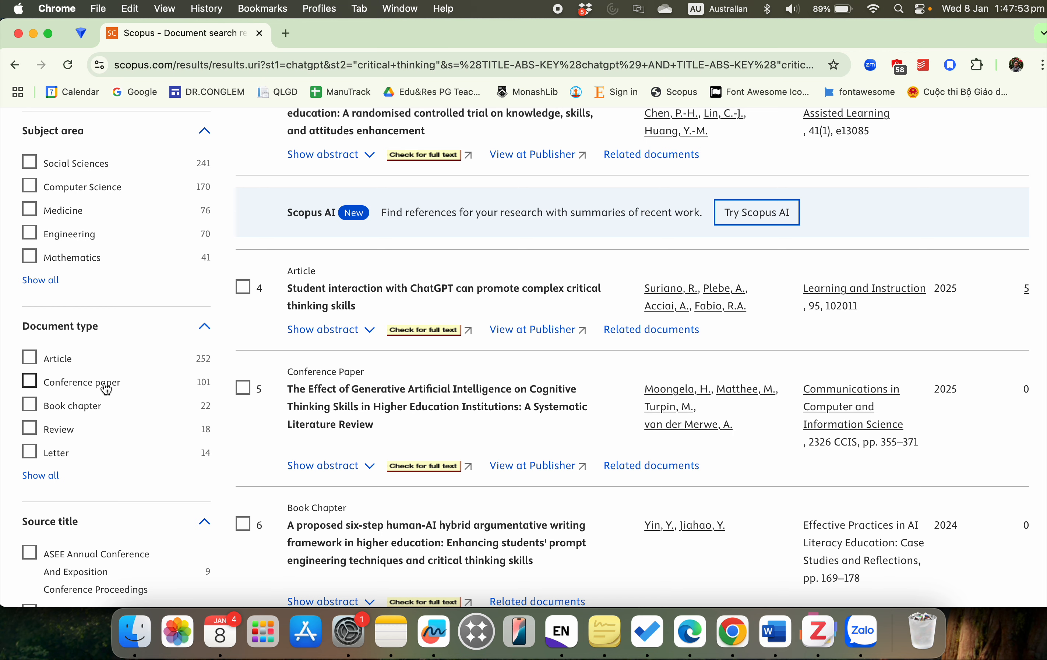
click(69, 364)
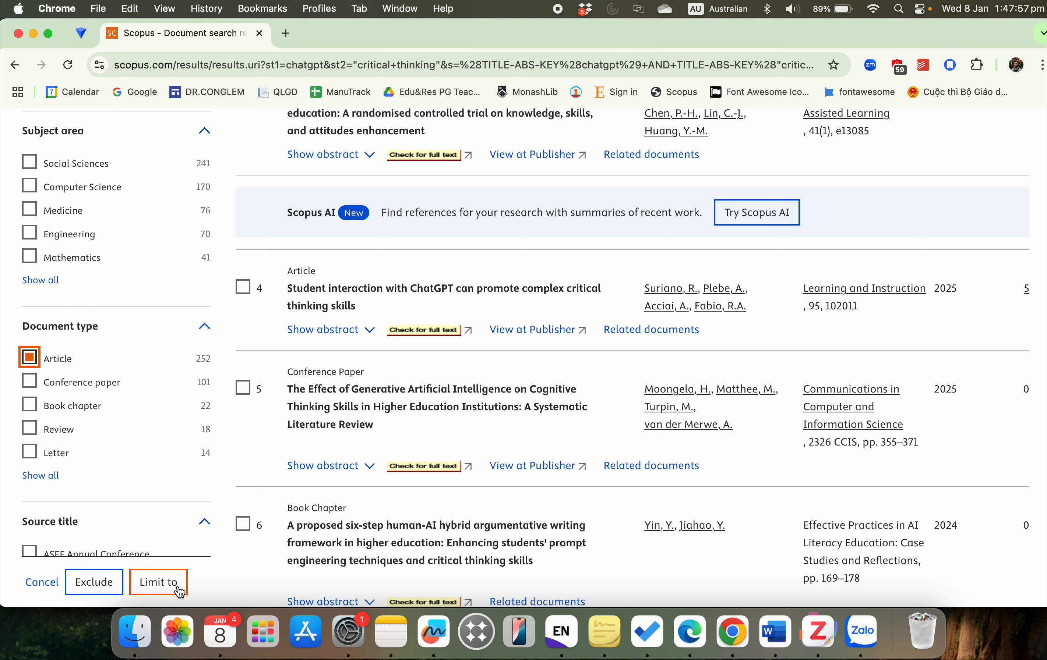
click(168, 585)
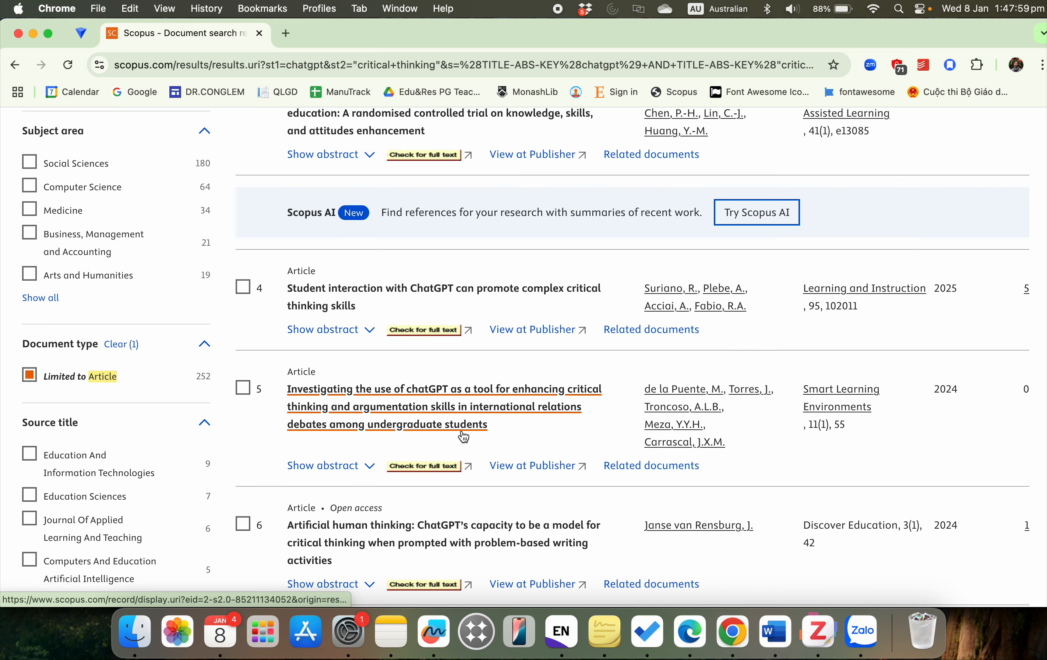
Step: Select all documents in the filtered results list
scroll(460, 364, up, 10)
scroll(461, 364, up, 1)
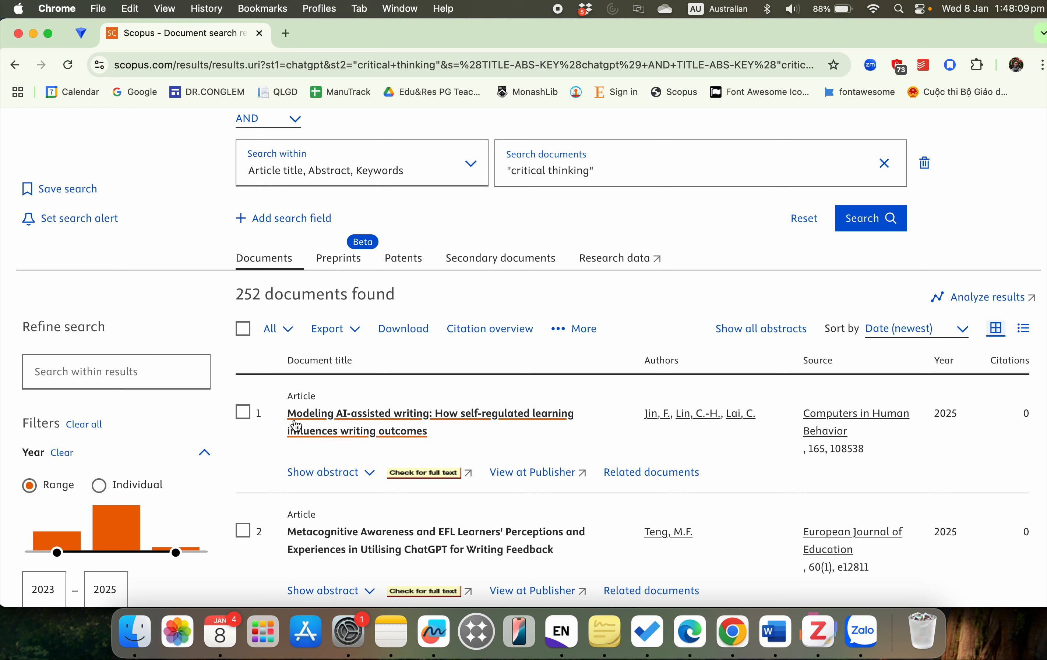
click(244, 329)
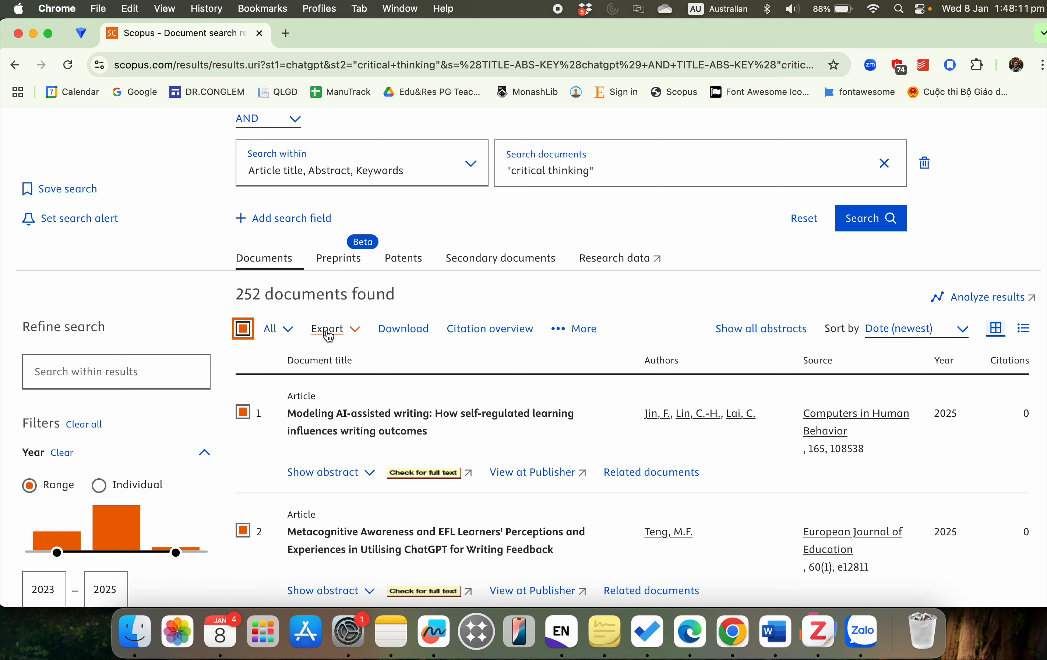
Step: Set up a CSV export of the selected documents with all abstract and keyword fields included, and close the export dialog
click(360, 333)
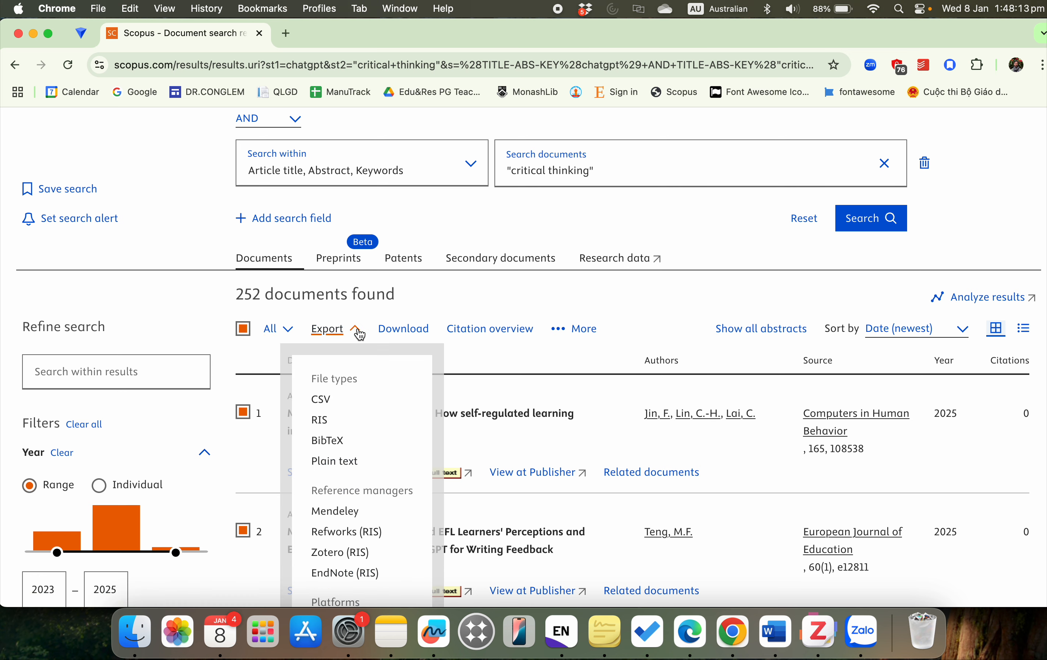
scroll(393, 428, down, 5)
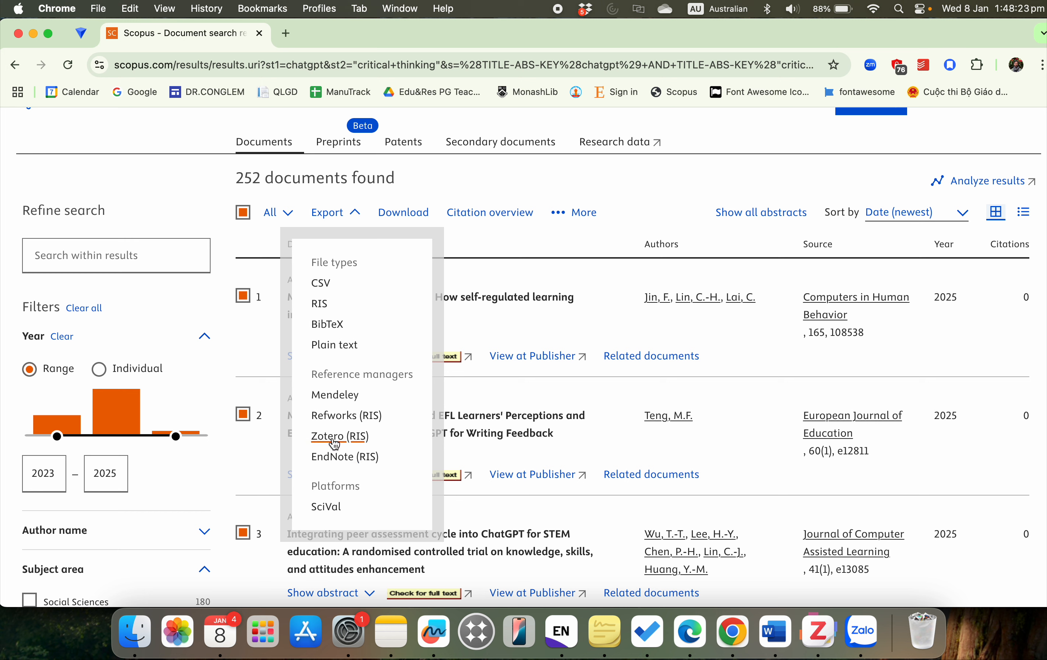
click(322, 285)
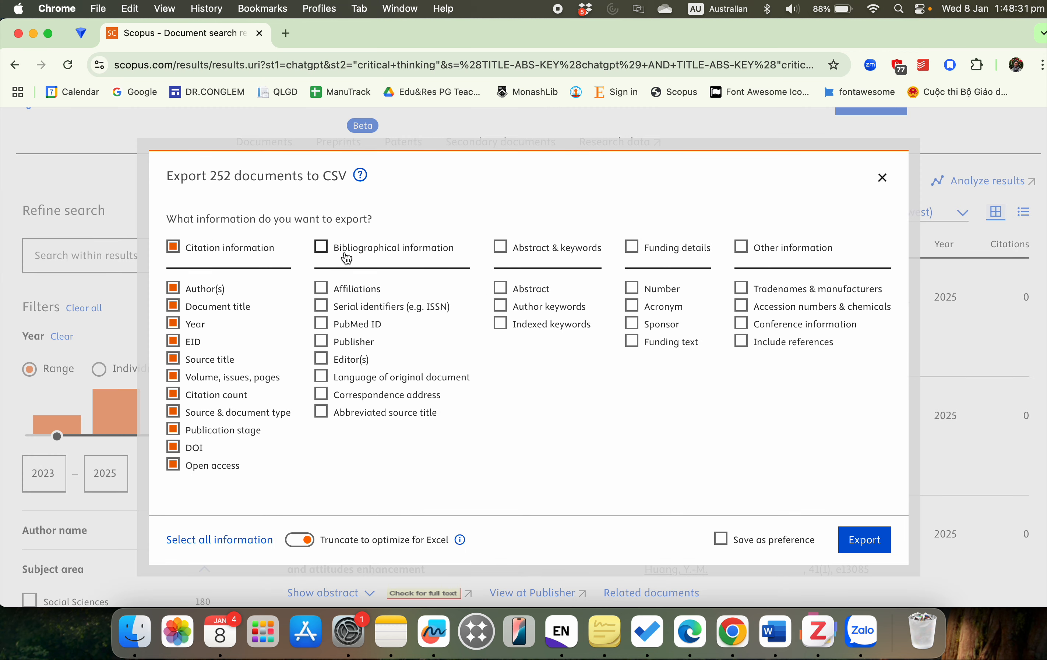
click(503, 257)
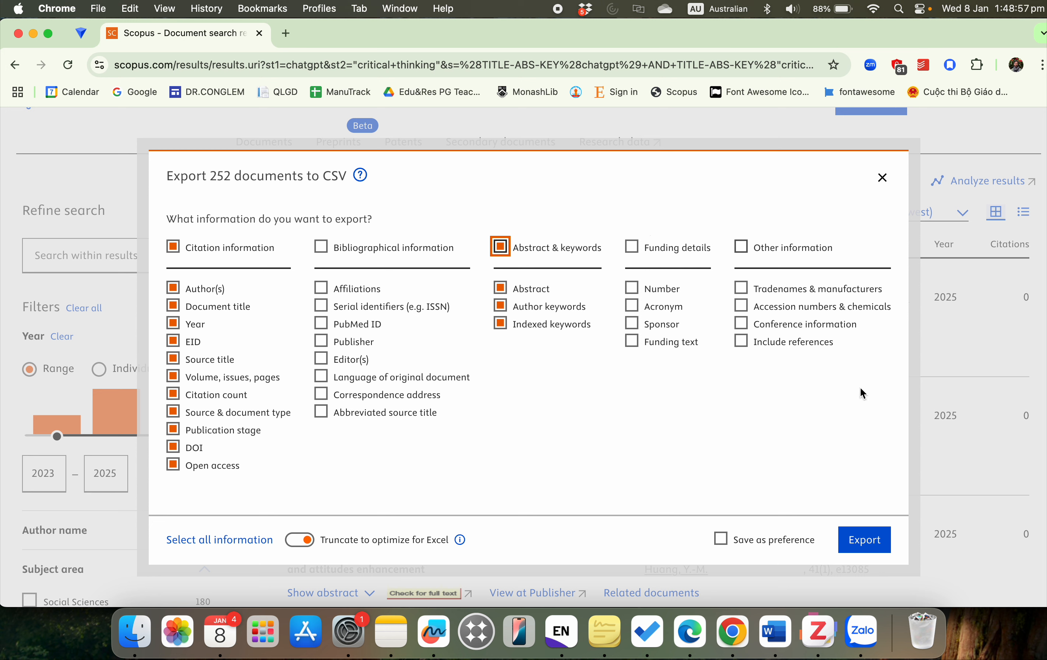
click(864, 543)
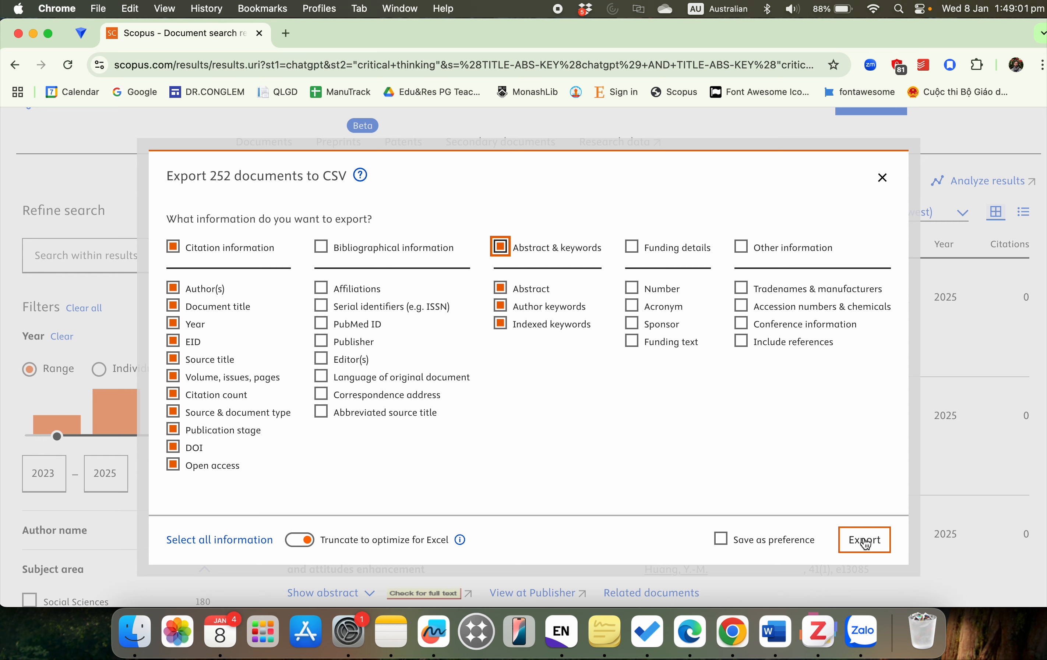
click(882, 177)
Step: Open the analysis of the search results and look through its charts by year, source, author, affiliation, country, type, subject area and funding sponsor
scroll(681, 223, up, 5)
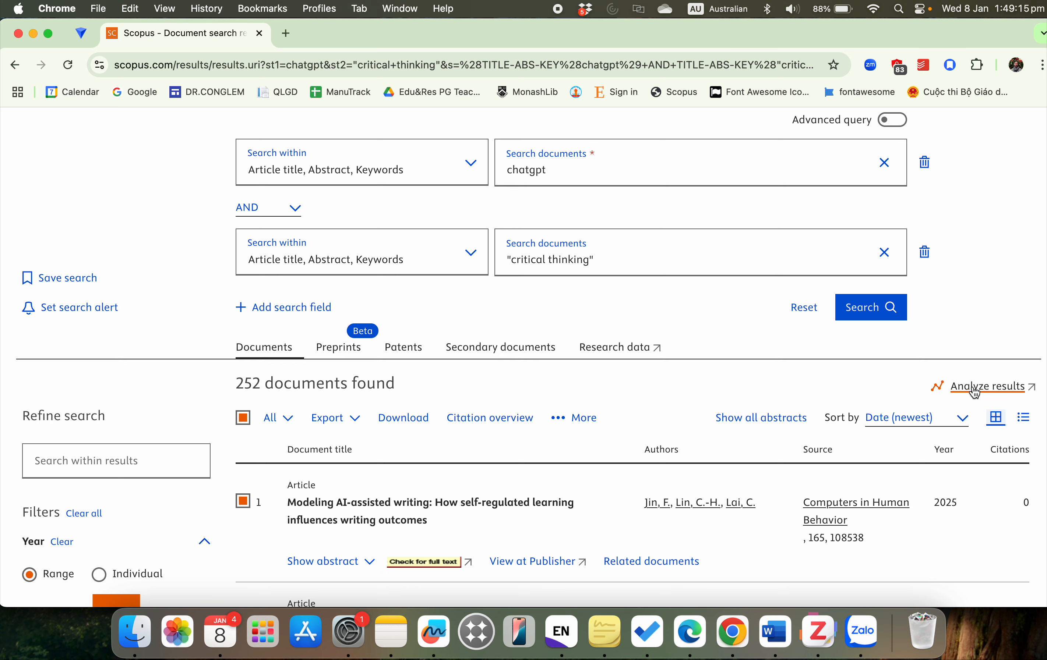
click(974, 392)
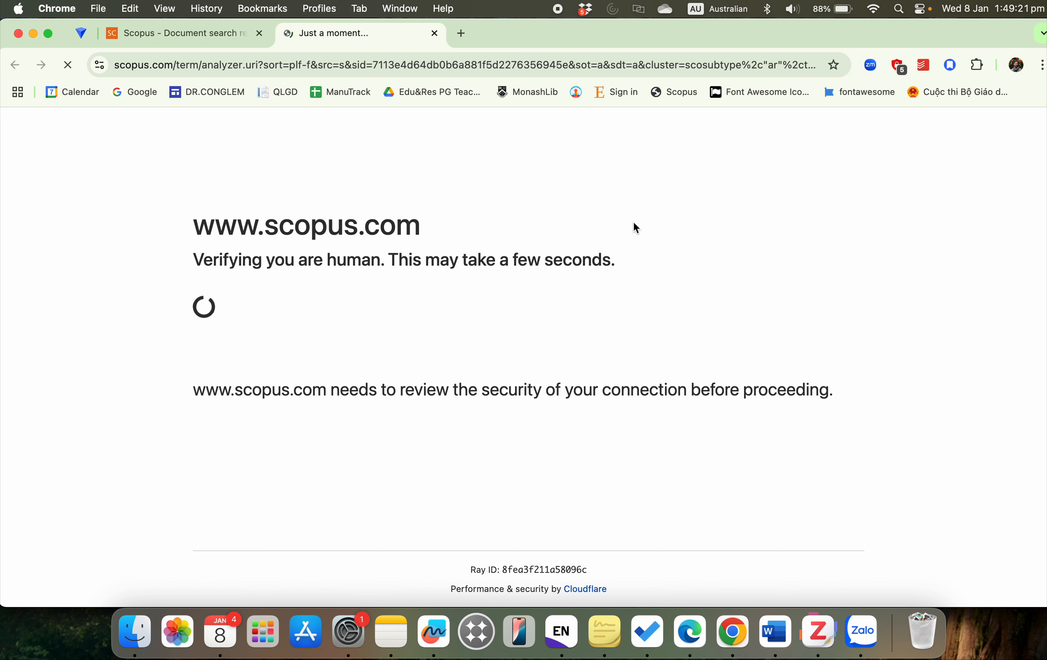
scroll(528, 237, down, 5)
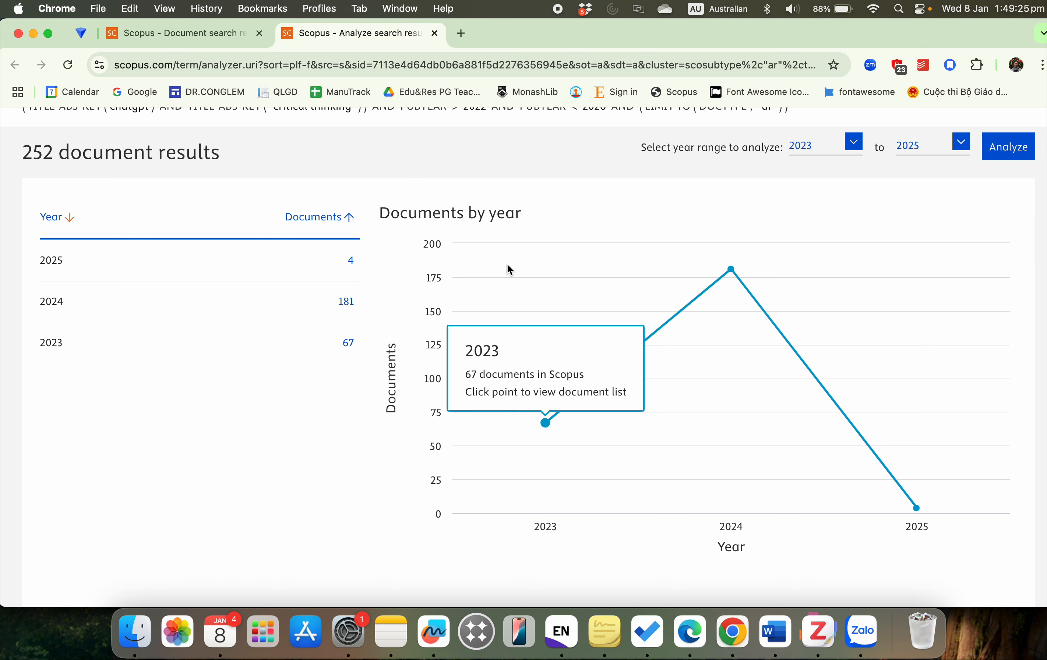
scroll(383, 503, down, 10)
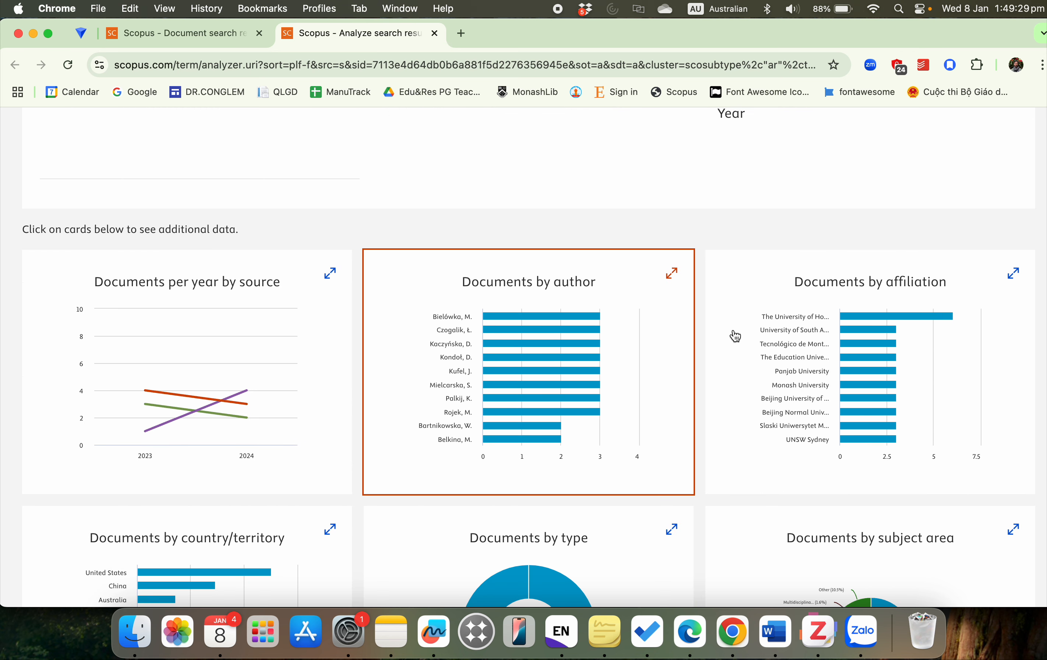
scroll(790, 327, down, 5)
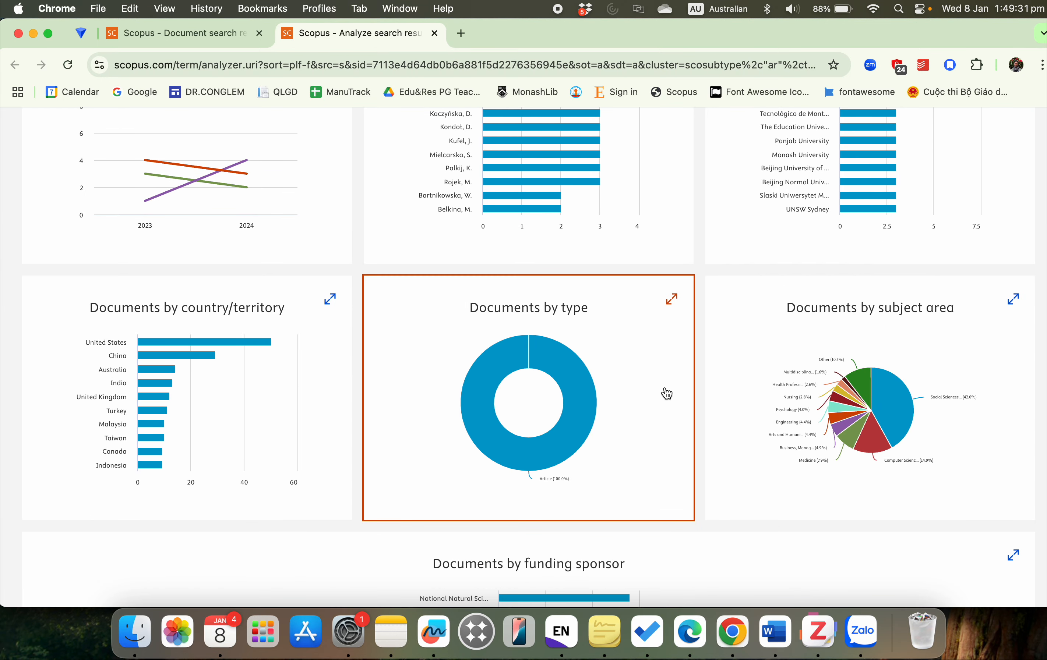
scroll(666, 394, down, 2)
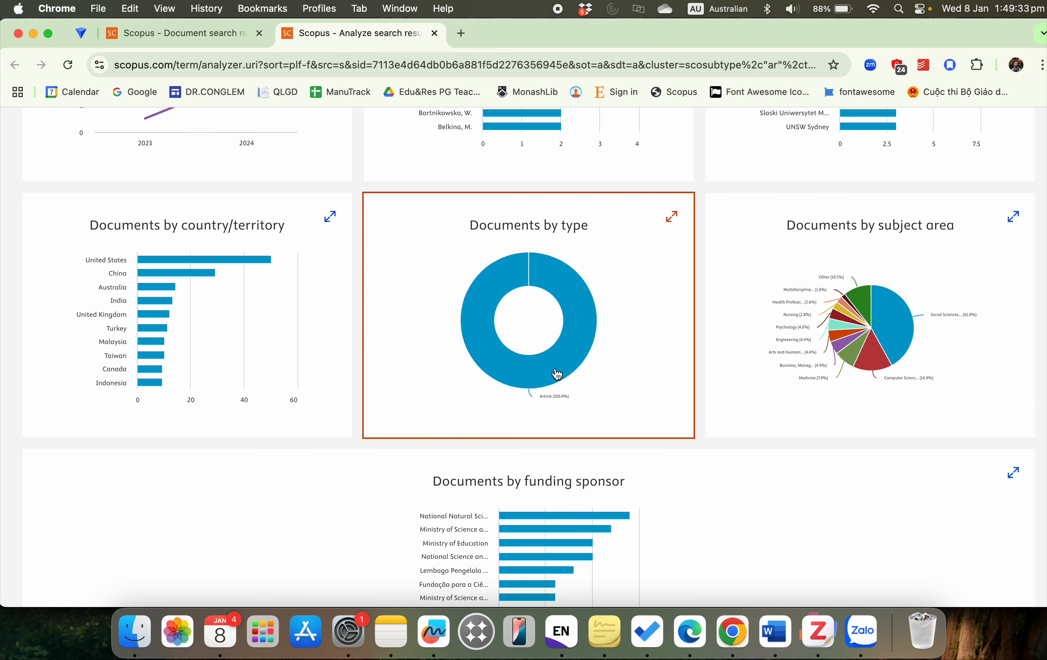
scroll(591, 377, down, 8)
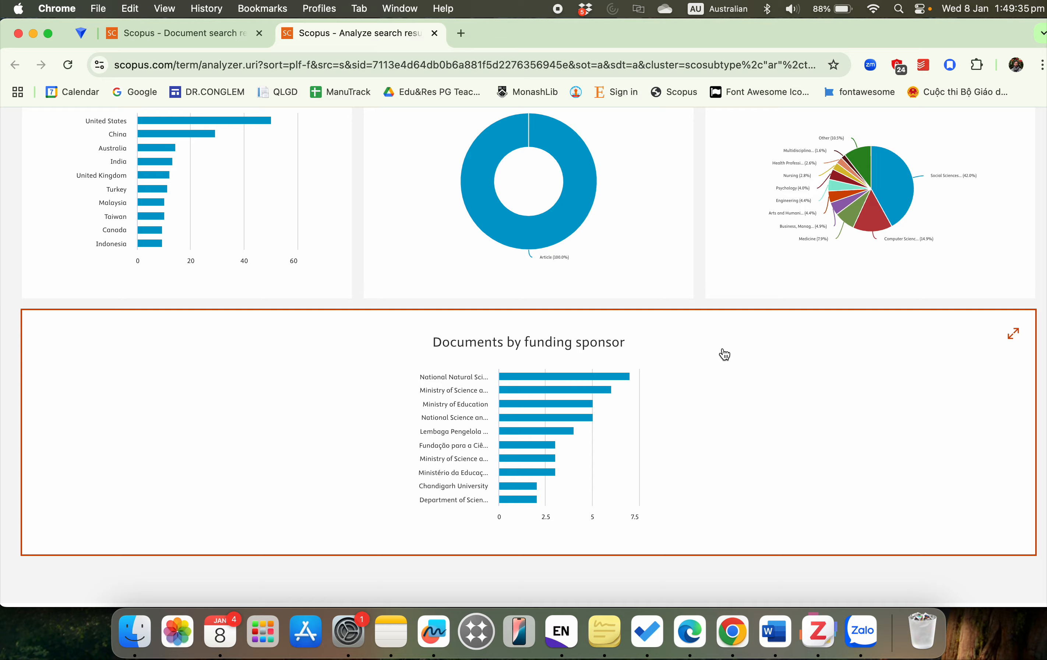
scroll(725, 355, up, 8)
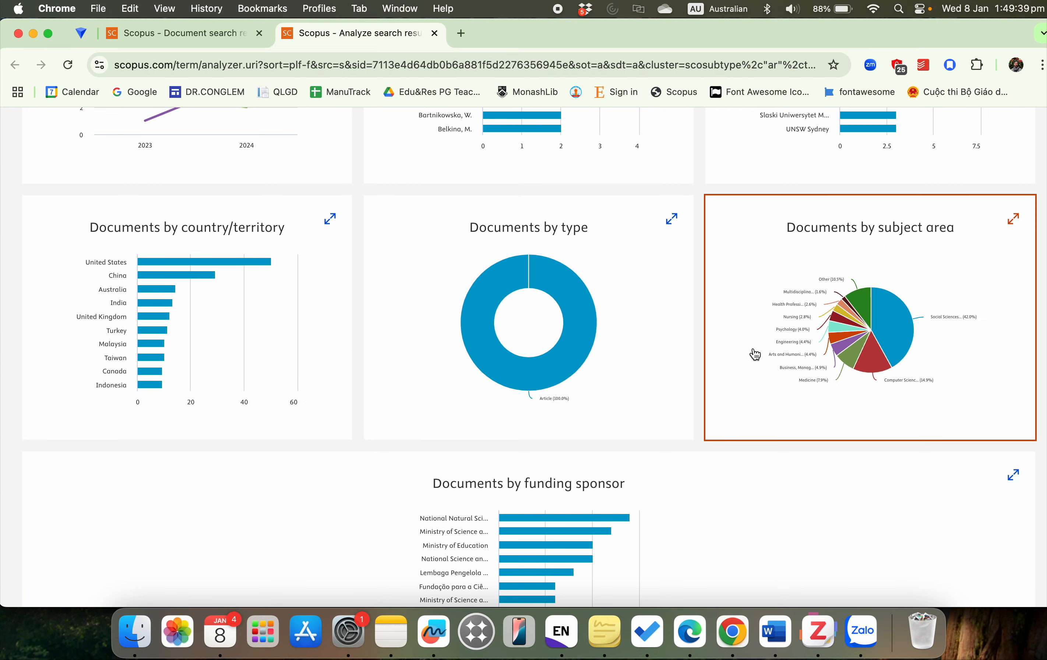
scroll(668, 307, up, 15)
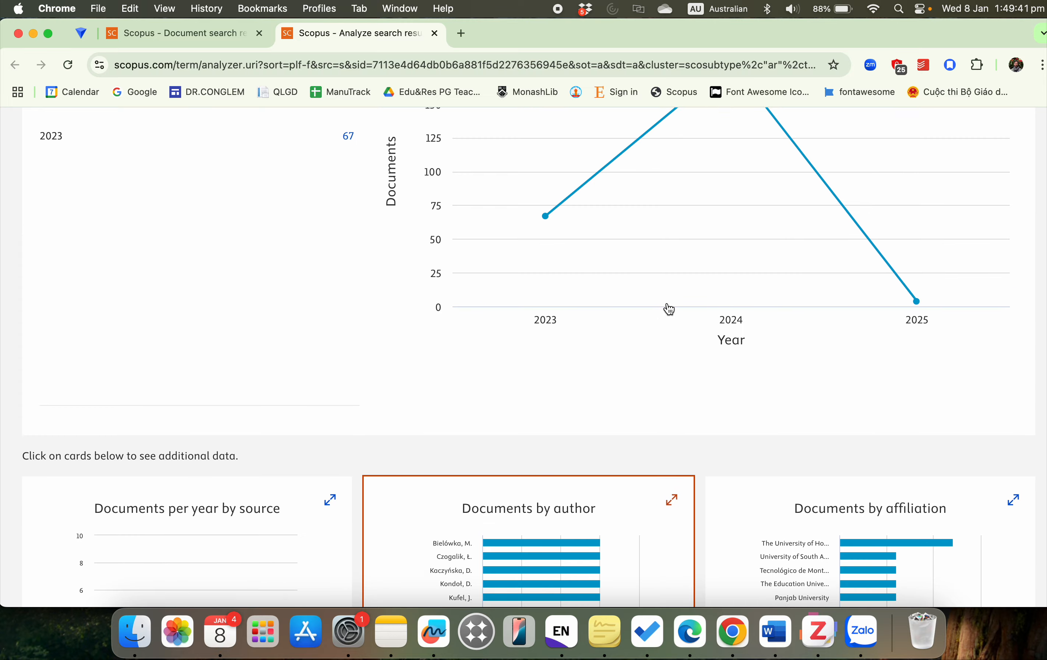
scroll(668, 306, down, 15)
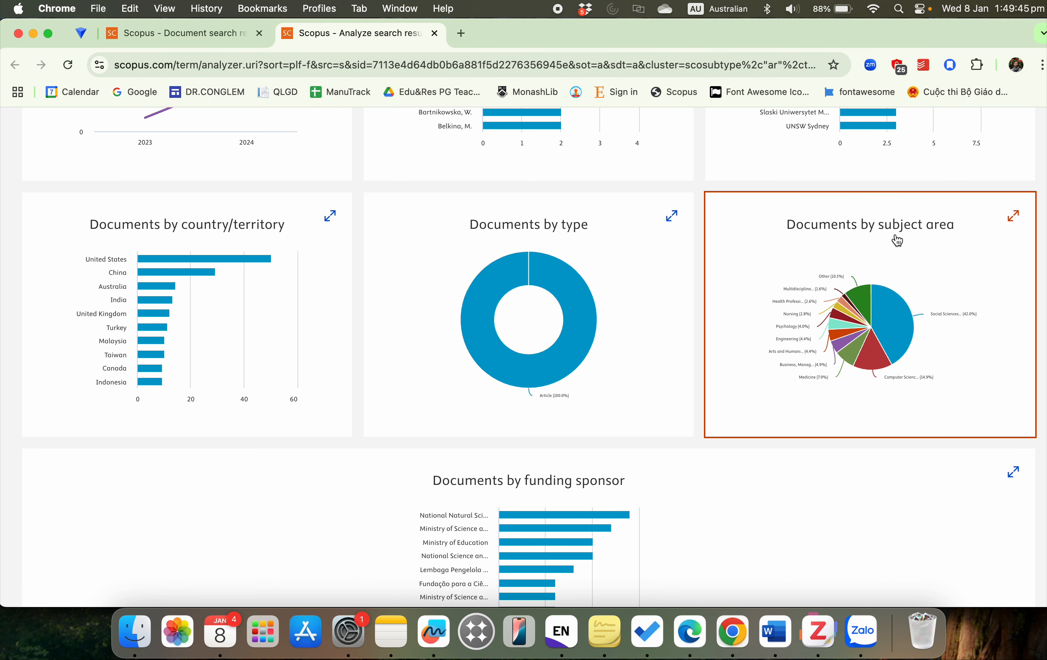
Step: Open the documents by subject area chart and examine the breakdown of subjects and the underlying query
click(882, 286)
scroll(611, 367, down, 5)
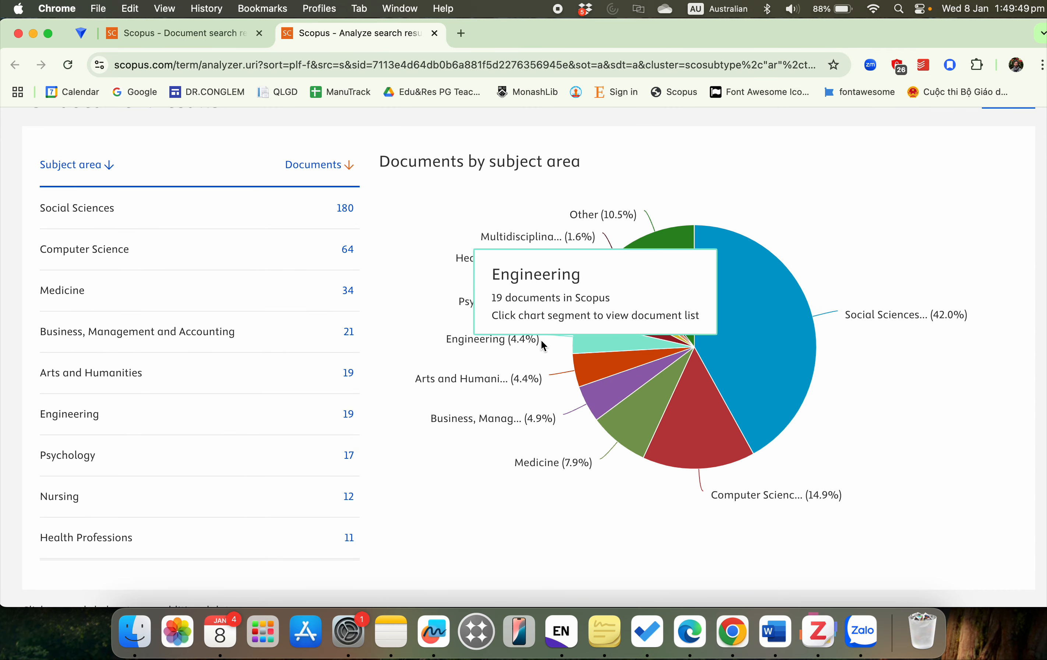
scroll(427, 281, up, 5)
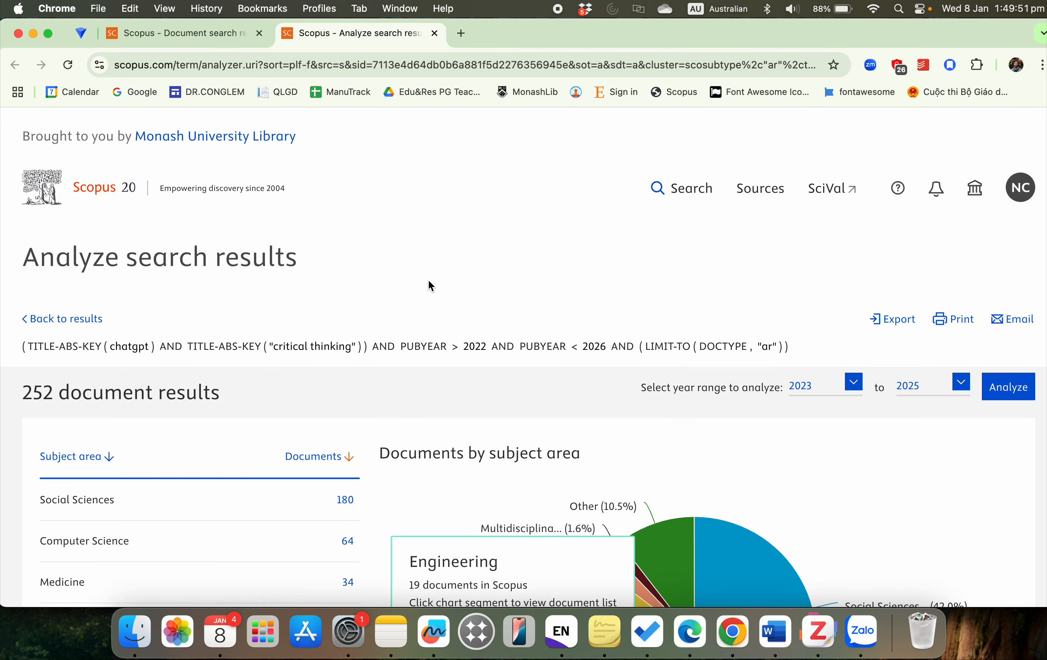
Step: Return to the document search results, show them as an advanced query and open that query for editing in advanced search
click(215, 38)
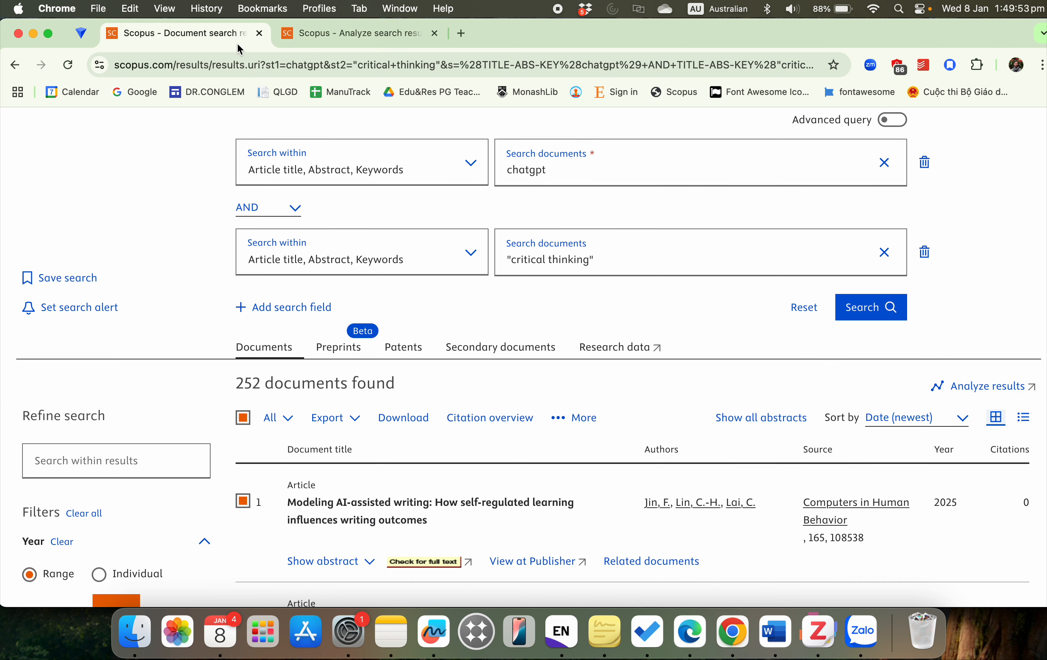
scroll(703, 319, up, 2)
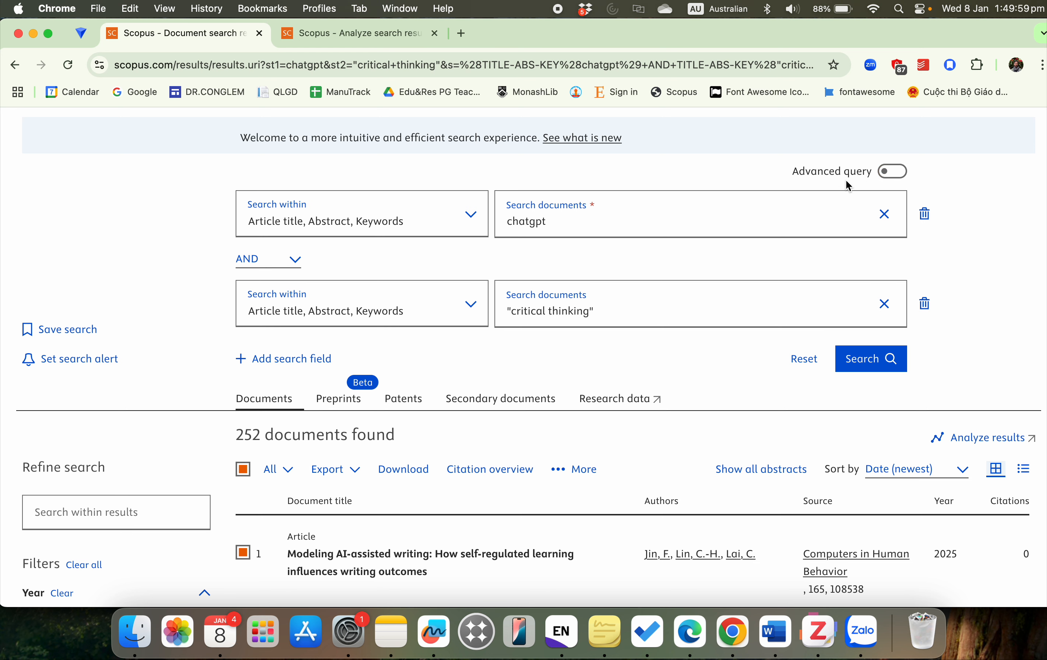
click(894, 178)
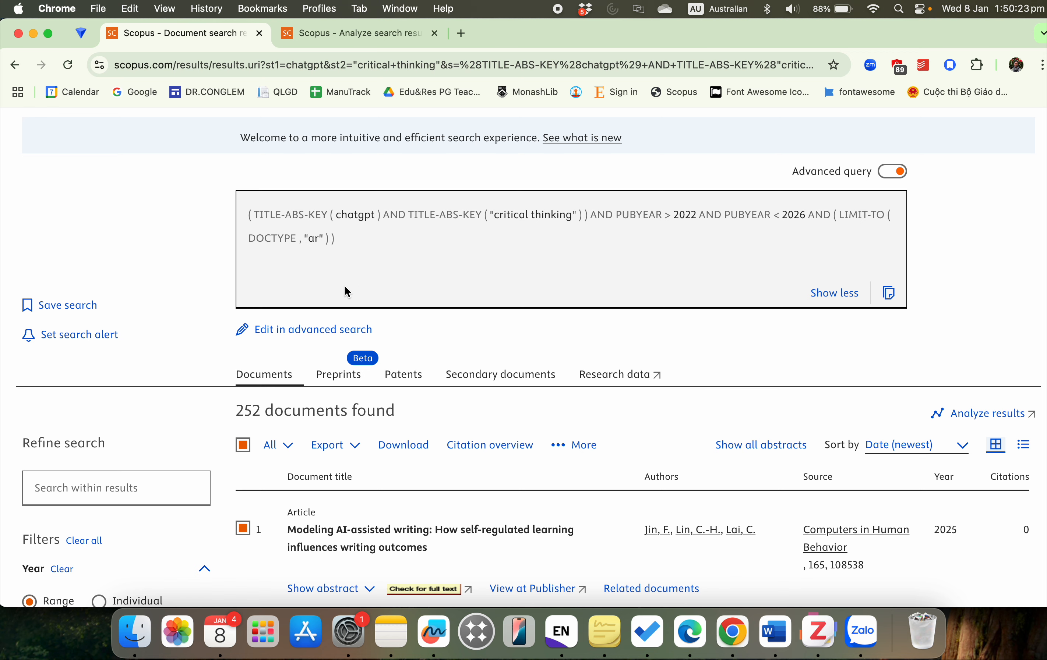
click(315, 331)
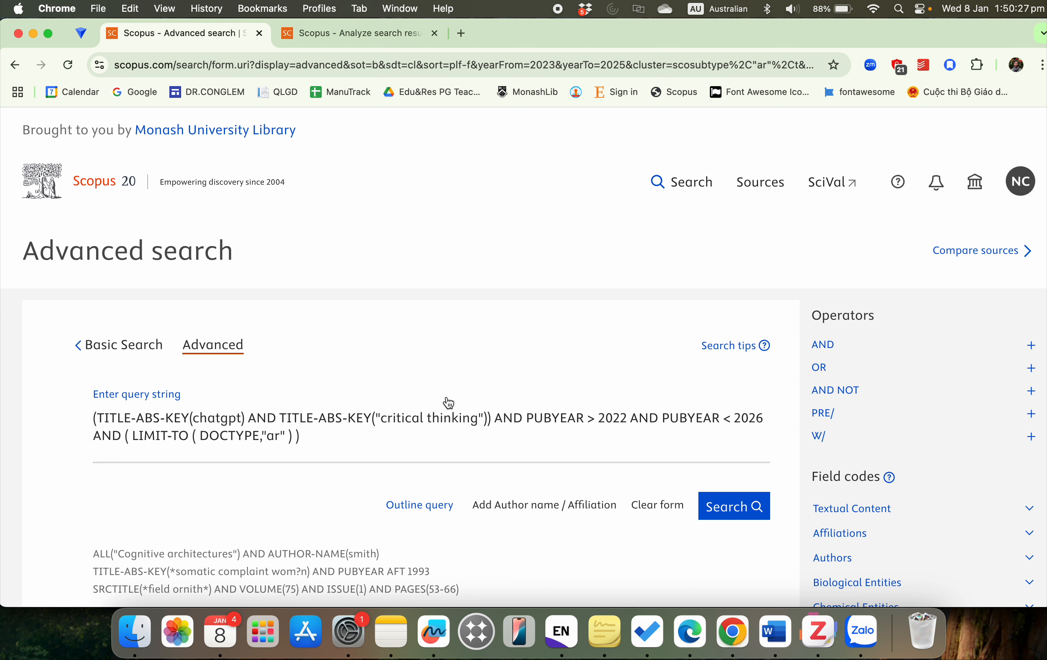
Step: Extend the chatgpt term in the query string with OR "generative AI"
click(458, 448)
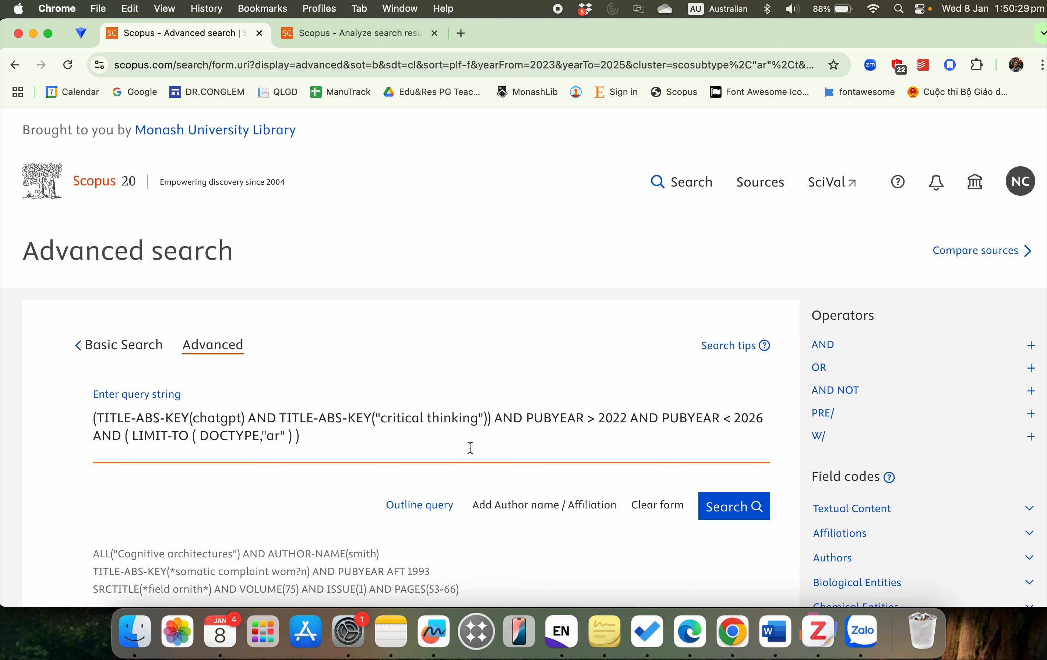
click(241, 418)
text(OR)
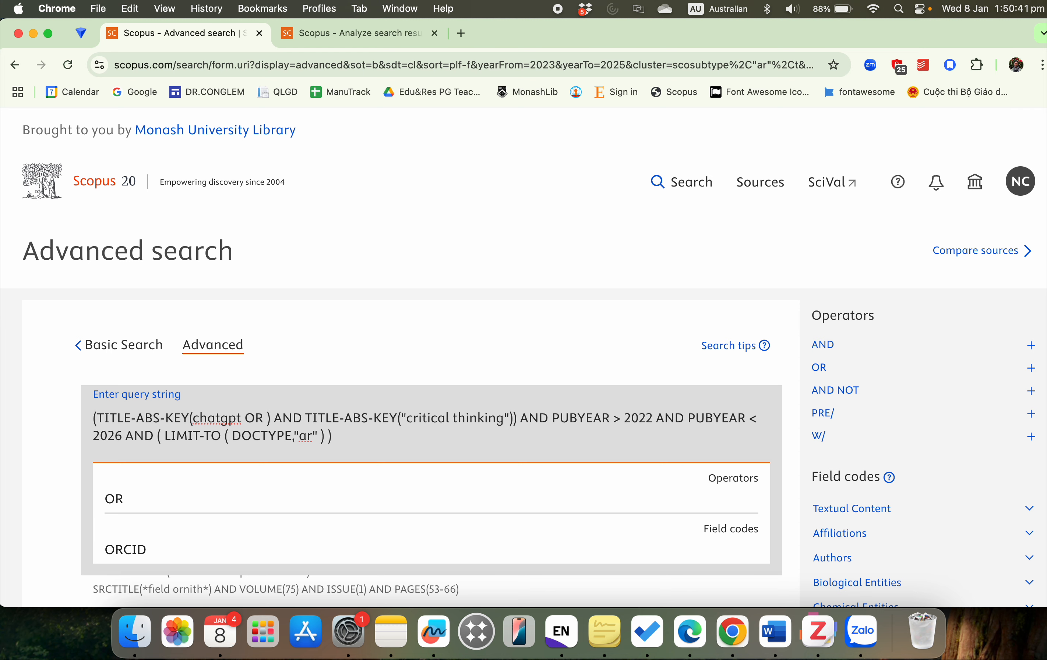
text("genera)
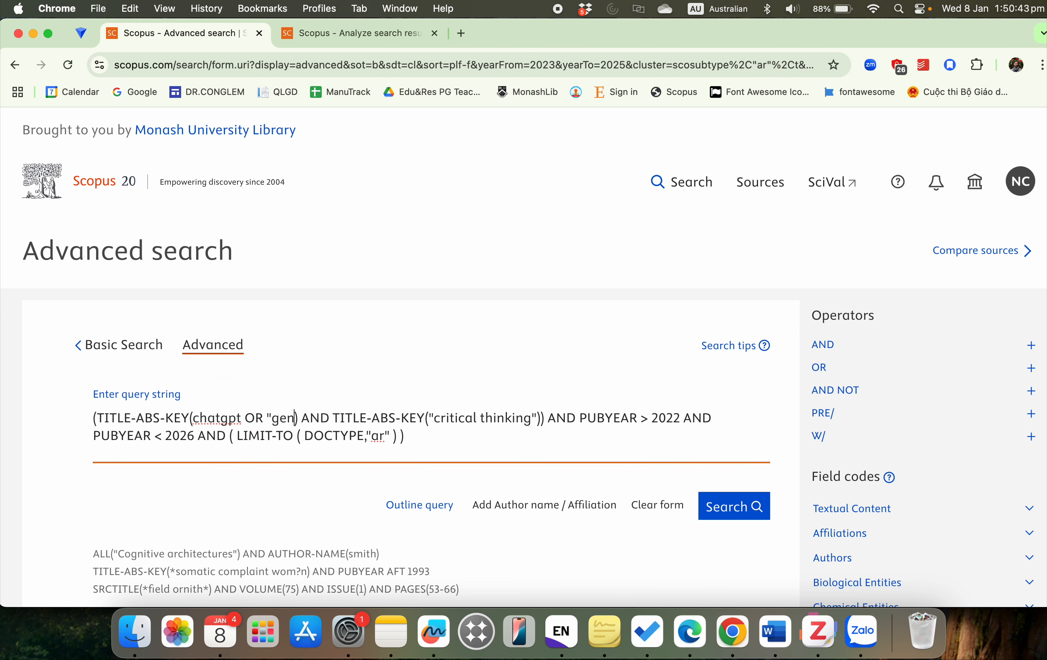
text(tive AI")
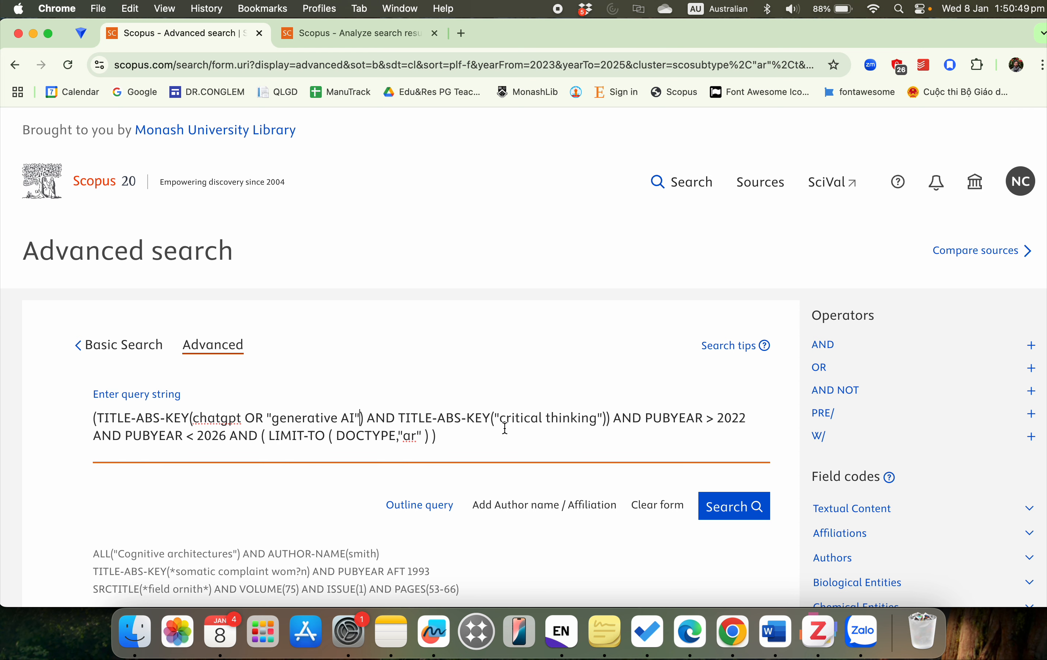
Step: Extend the "critical thinking" term in the query string with OR "higher order thinking"
click(602, 420)
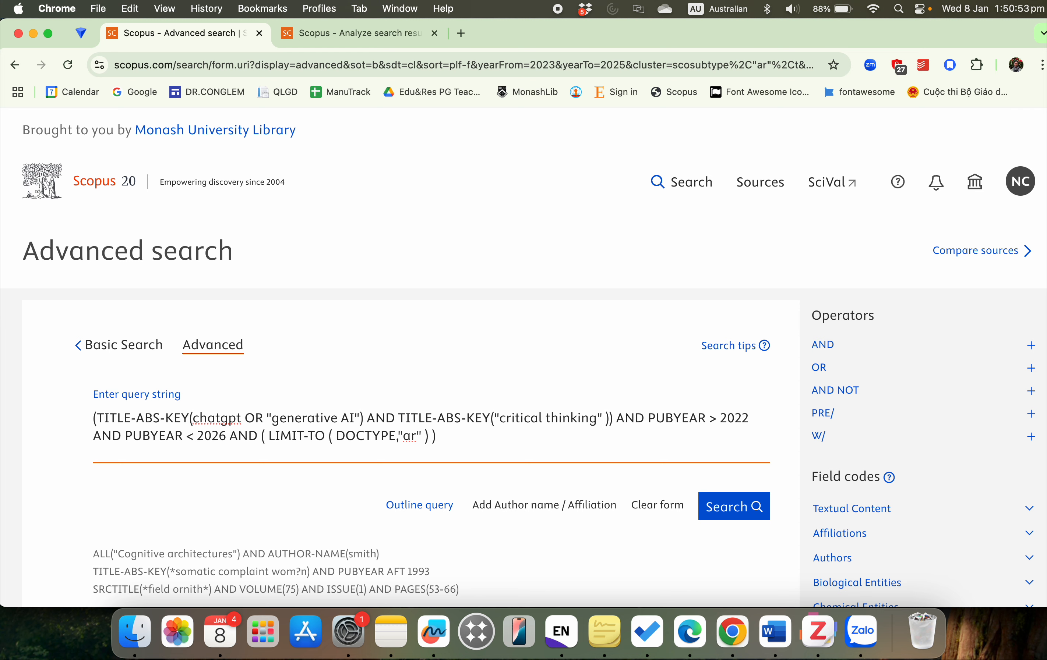
text(OR)
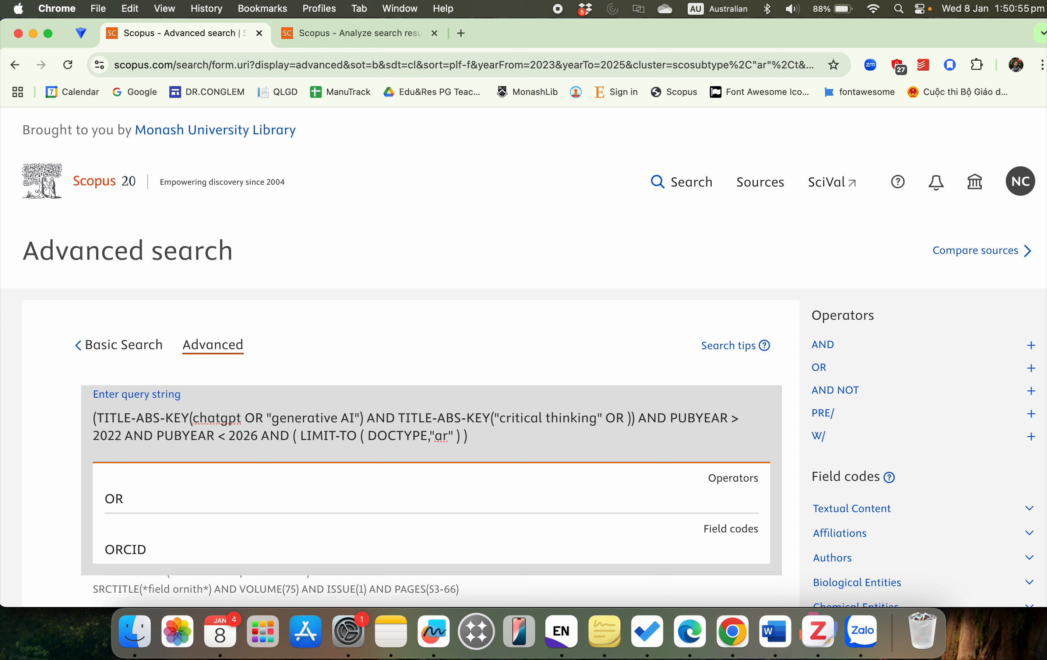
text( "hig)
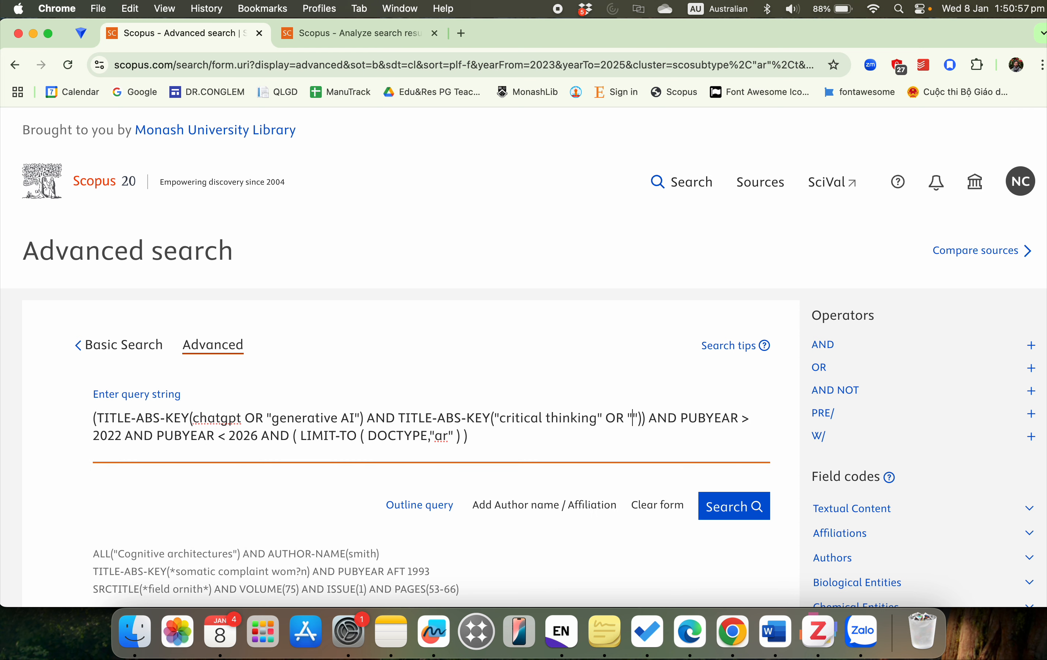
text(her order)
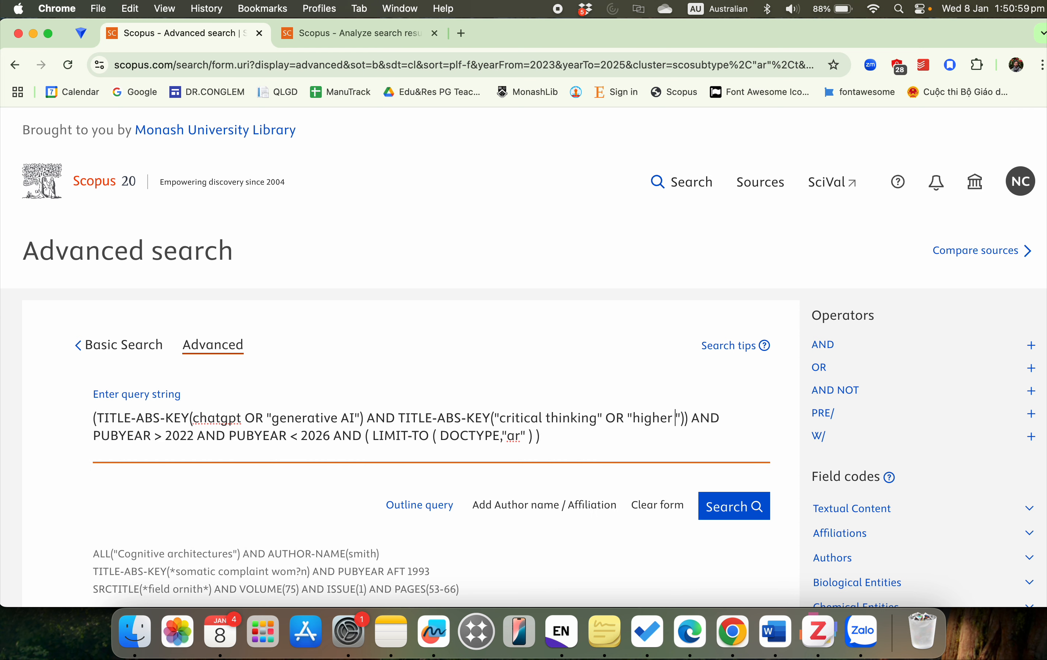
text( thinking)
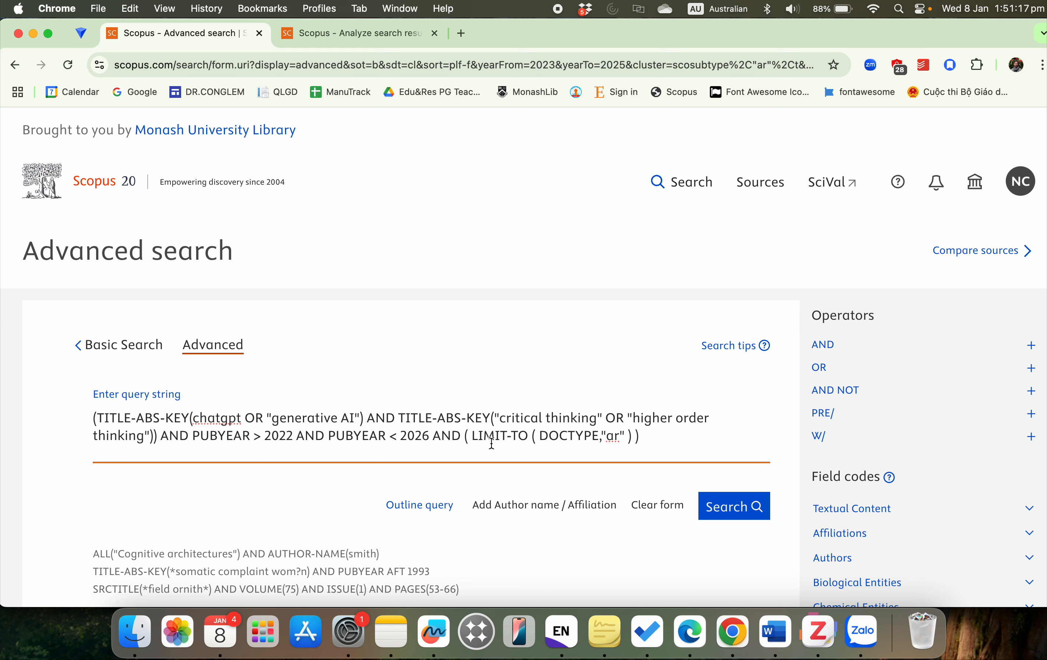
click(162, 438)
text(EFL)
key(BackSpace)
key(BackSpace)
key(BackSpace)
key(BackSpace)
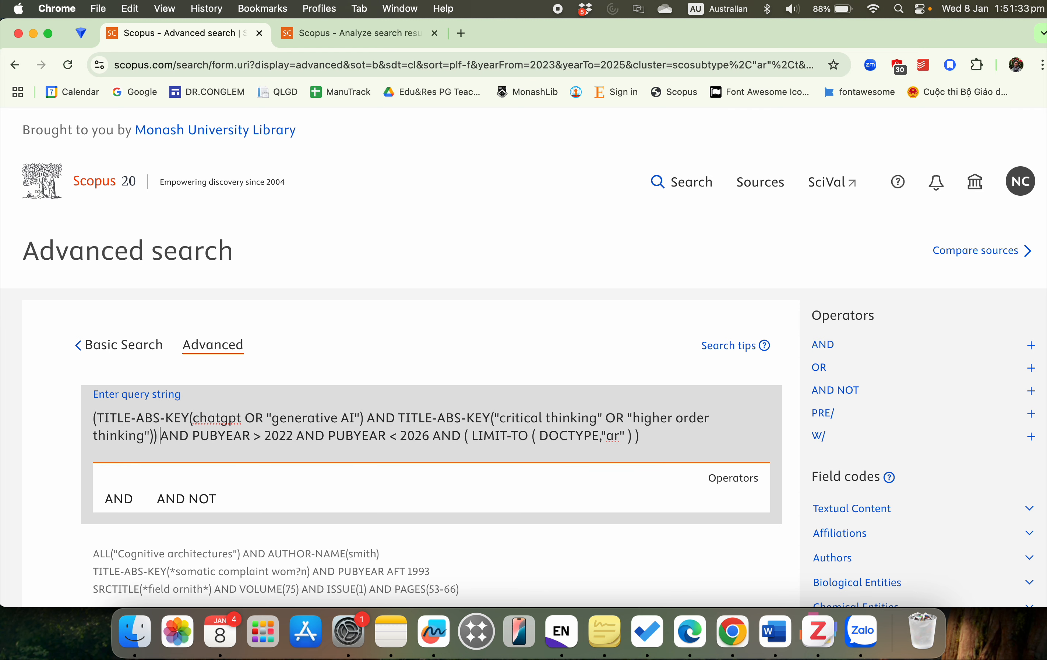
Step: Add the clause AND TITLE-ABS-KEY(EFL OR ESL) to the query string, ahead of the publication year limits
text(AND )
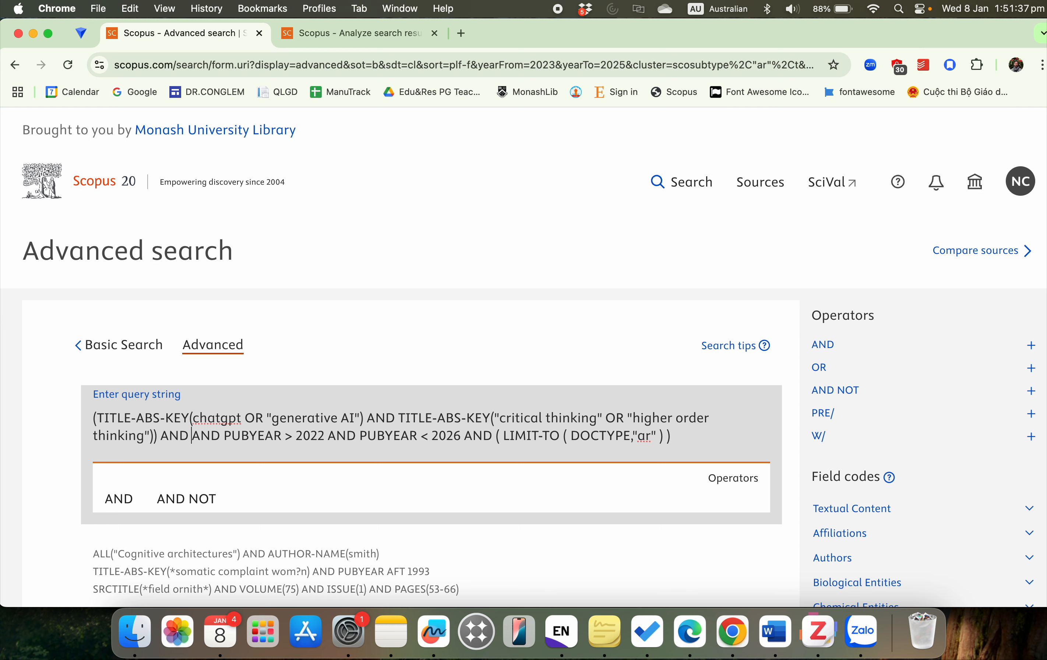
text(title)
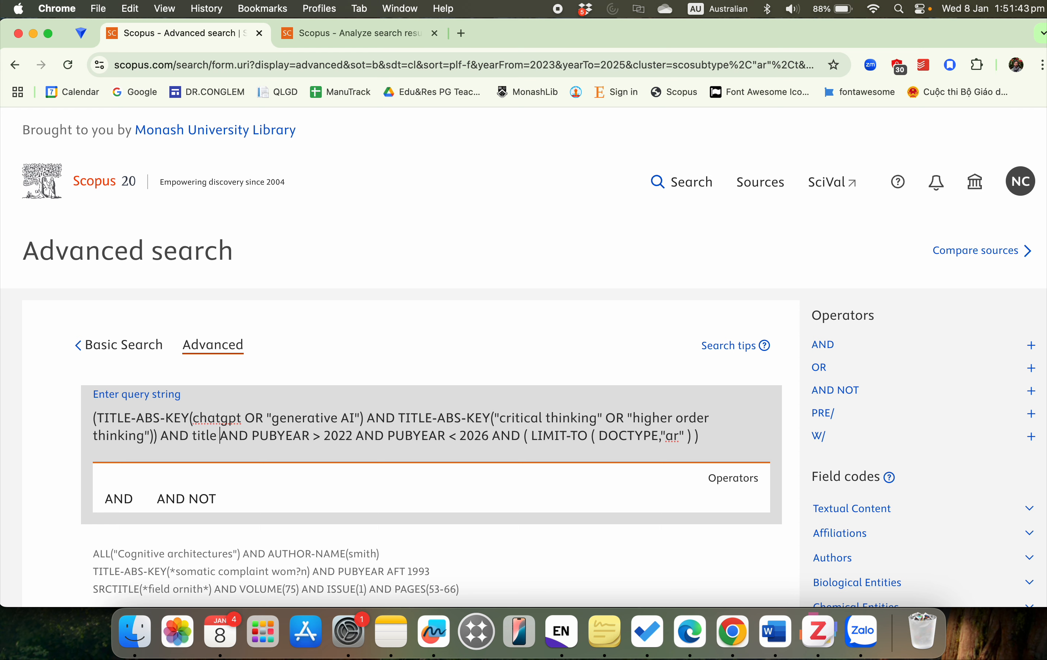
key(BackSpace)
key(BackSpace)
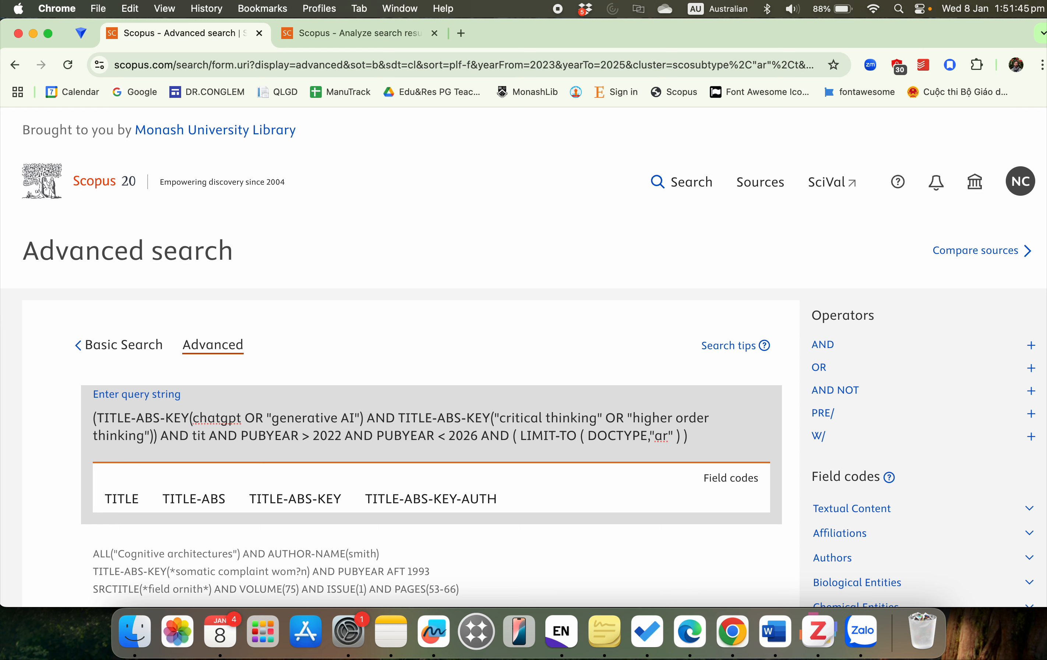
key(BackSpace)
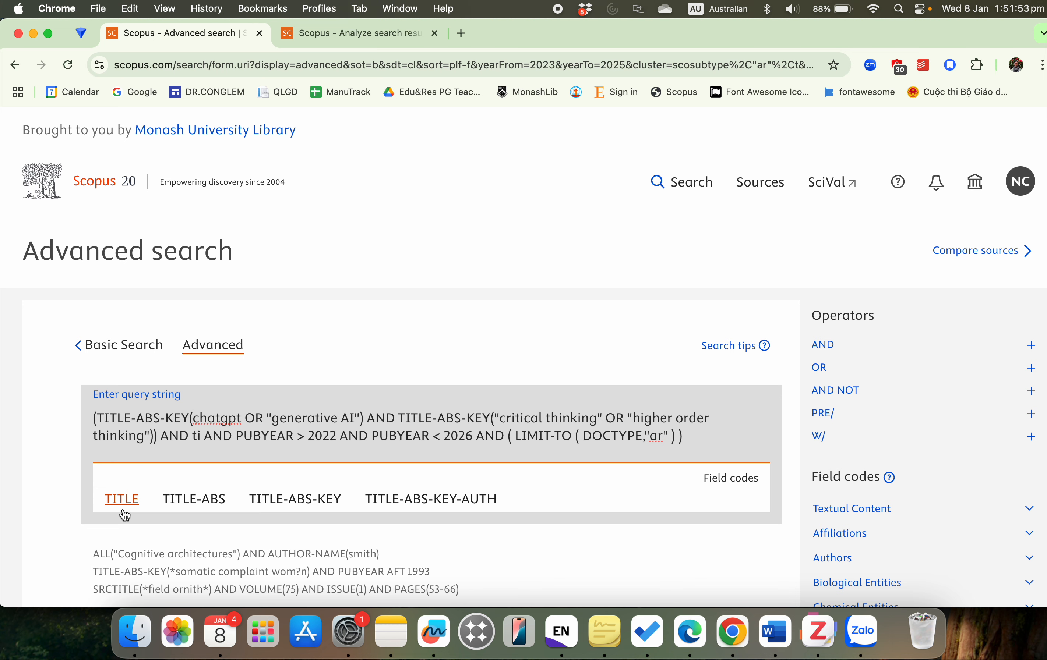
click(305, 506)
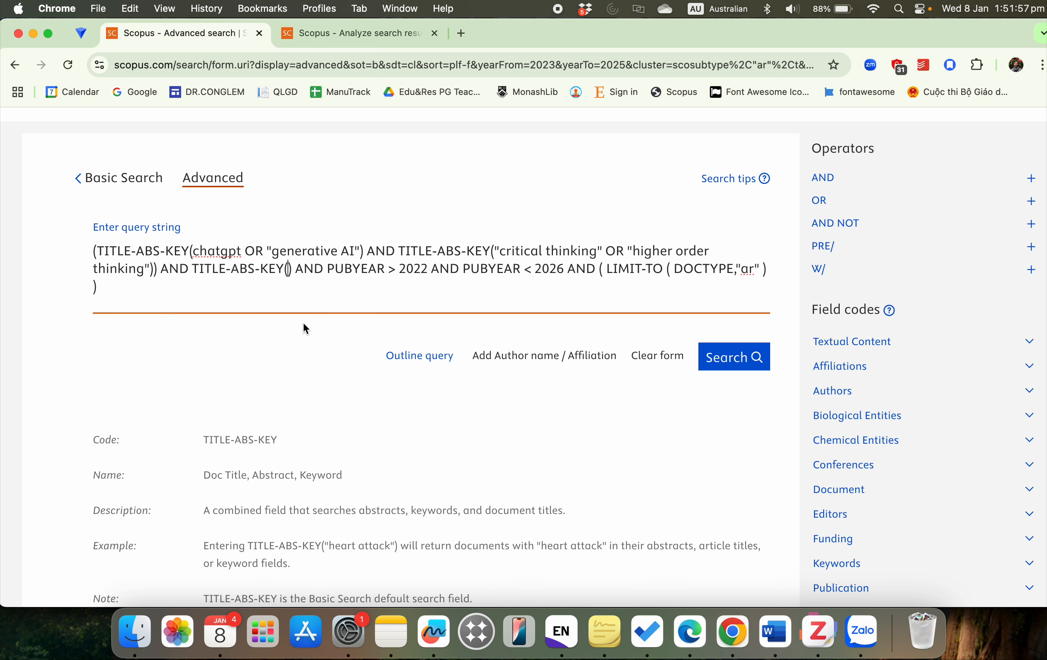
text(EFL)
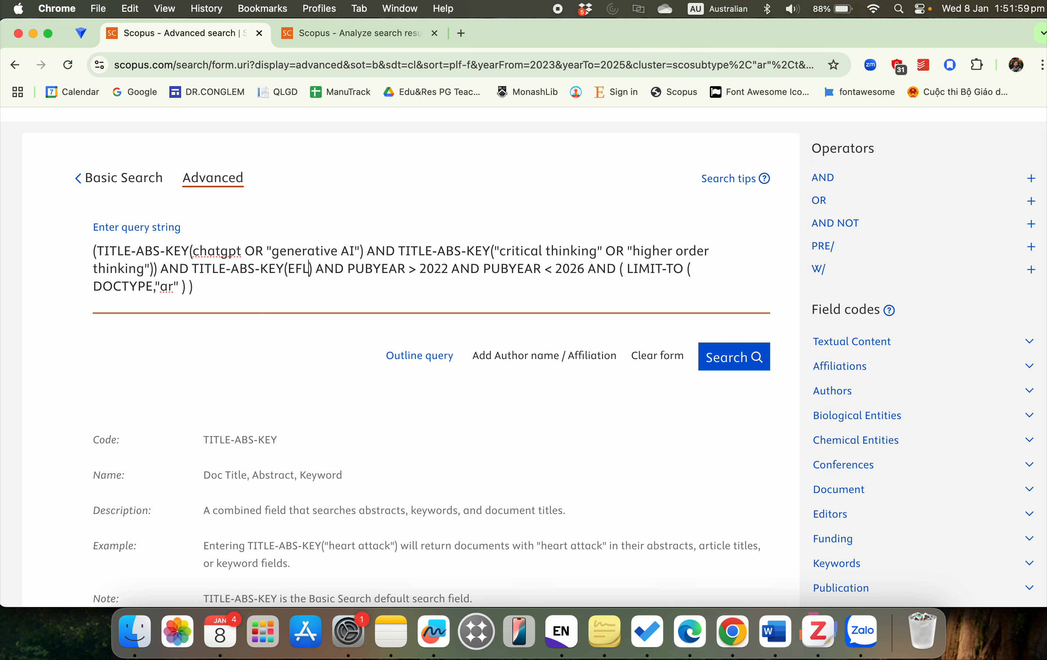
text( OR )
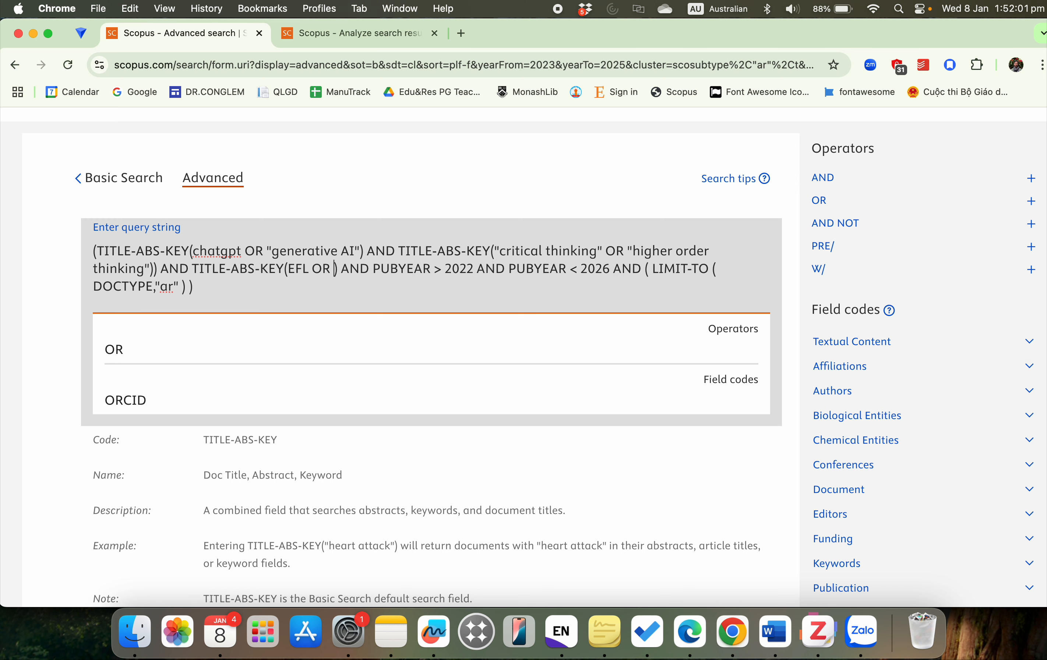
text(ESL)
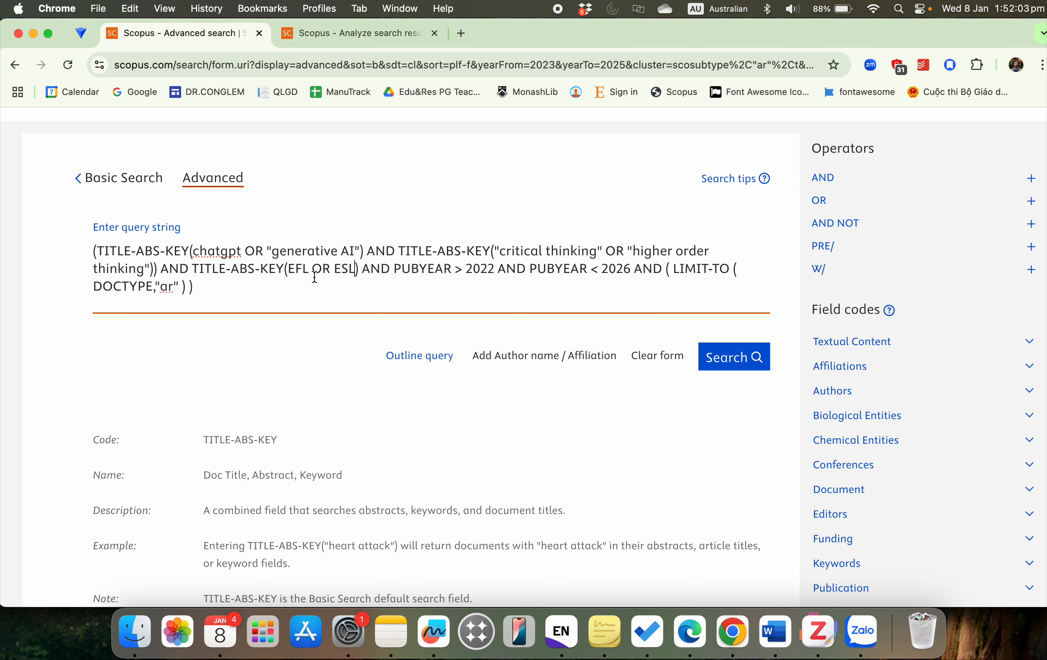
Step: Highlight the added EFL OR ESL clause to review it and run the broadened advanced search
double_click(319, 271)
click(160, 270)
drag(361, 271, 164, 271)
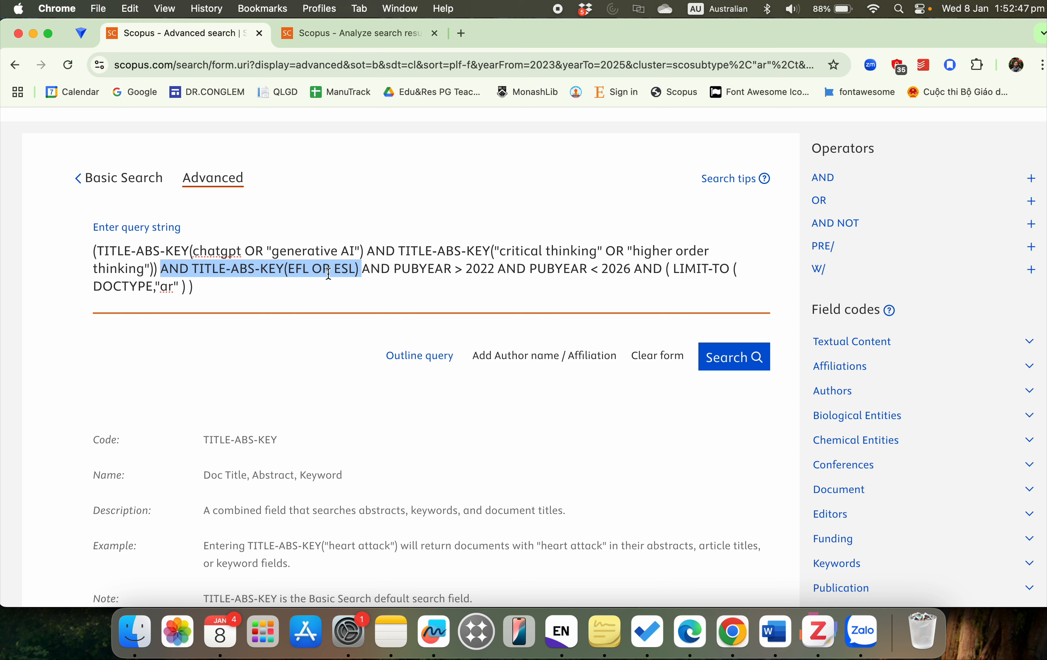
click(739, 360)
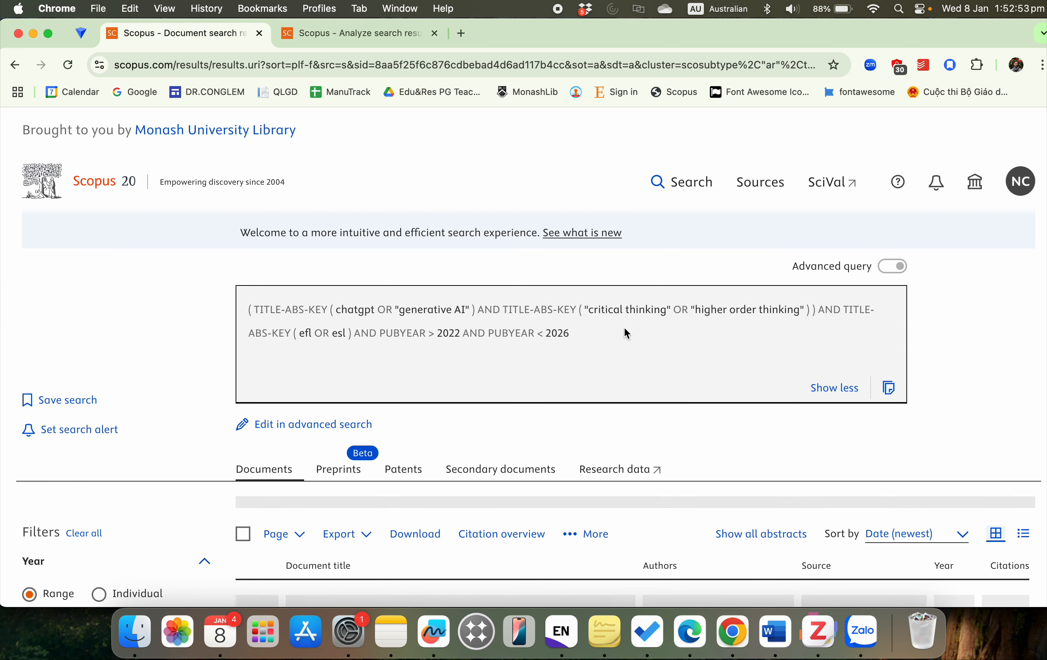
Step: Look through the query, the filters and the list of articles returned by the broadened search
scroll(689, 436, down, 5)
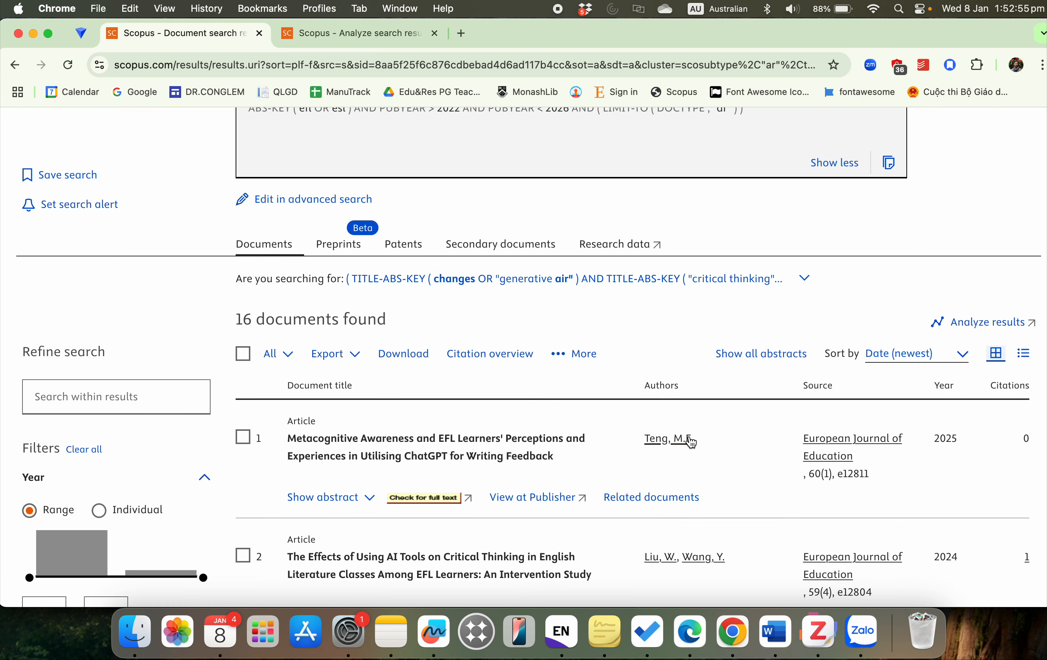
scroll(484, 310, up, 4)
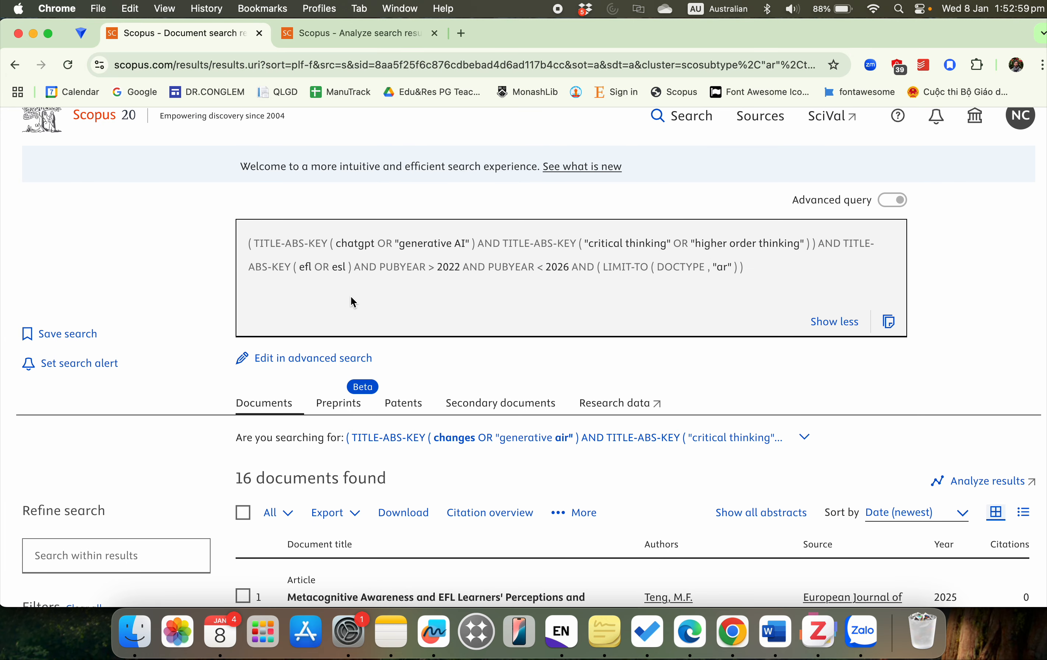
scroll(464, 356, down, 4)
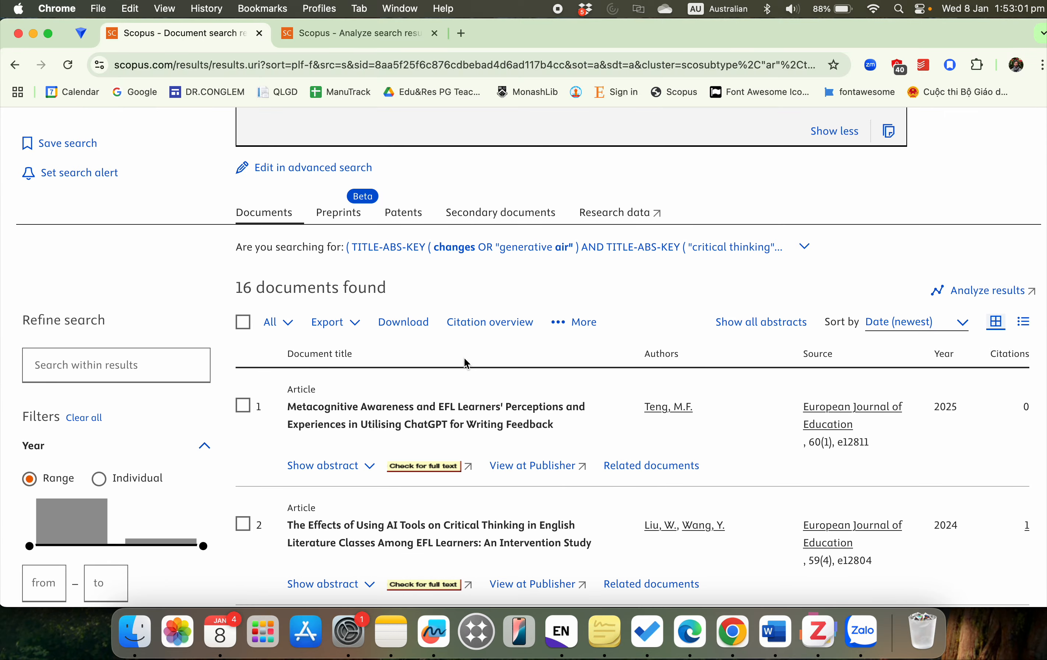
scroll(589, 420, down, 4)
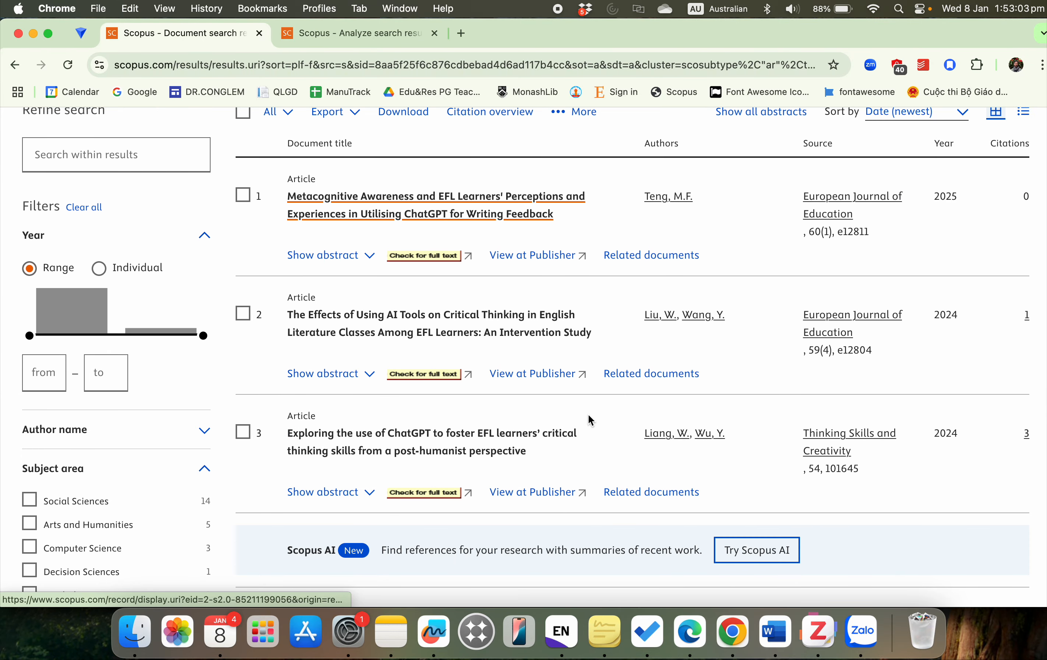
scroll(622, 373, down, 10)
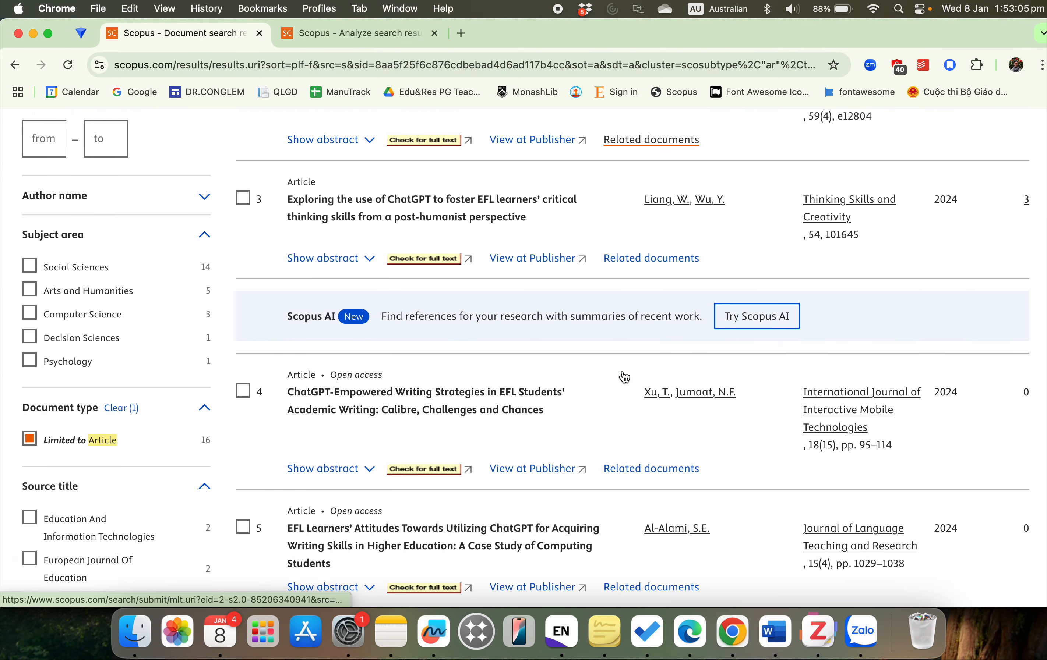
scroll(623, 374, down, 15)
scroll(623, 375, up, 13)
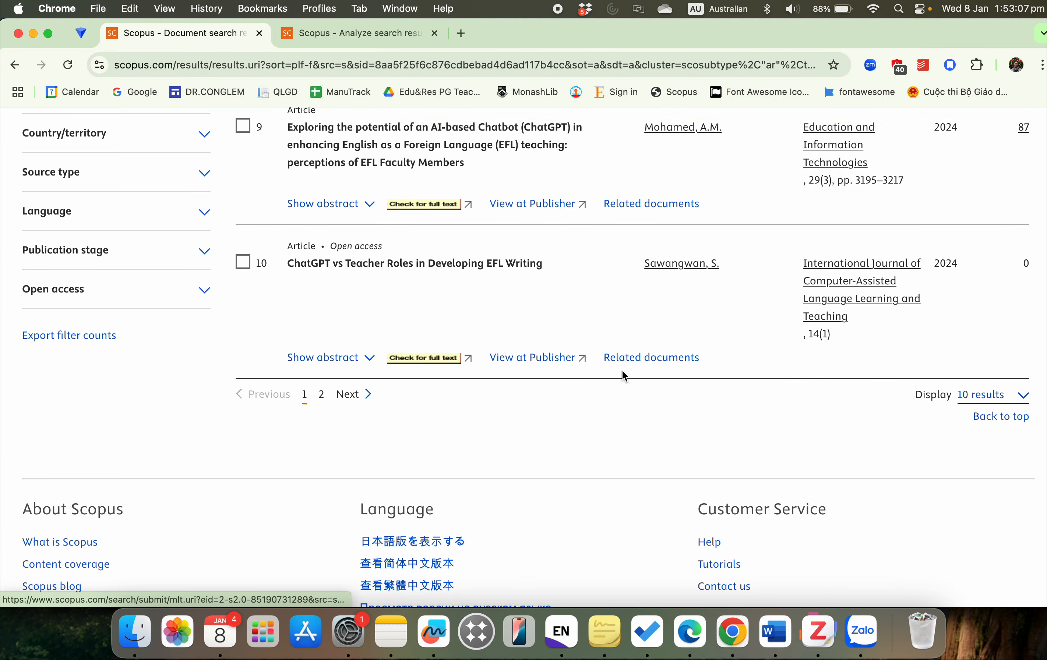
scroll(623, 375, up, 11)
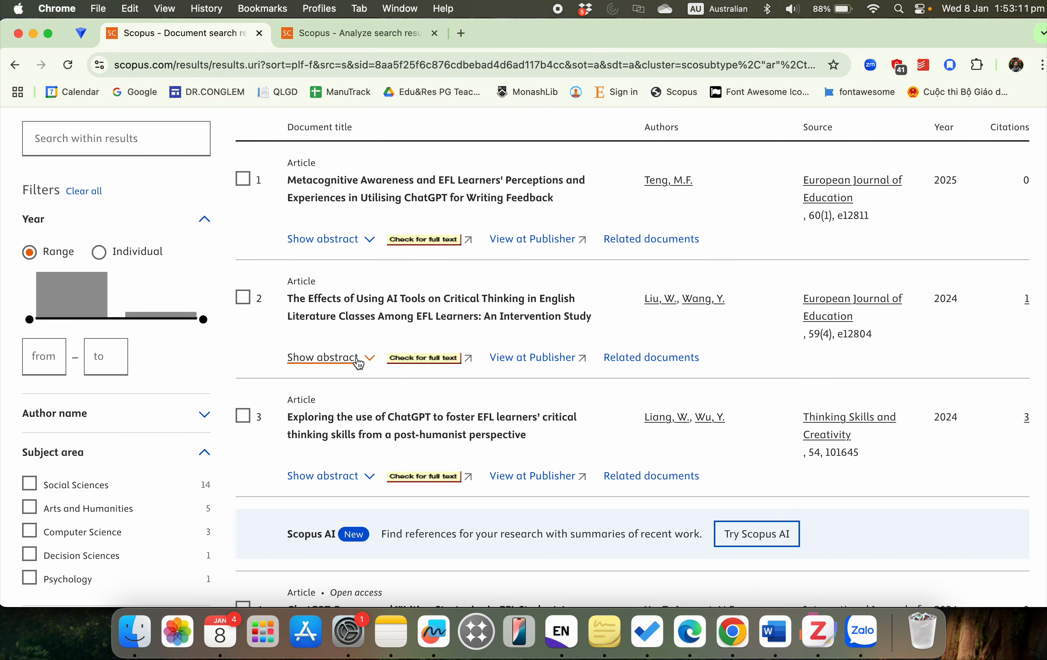
Step: Show the abstract of the second article, on AI tools and critical thinking in English literature classes, and read it
click(370, 359)
scroll(384, 360, down, 3)
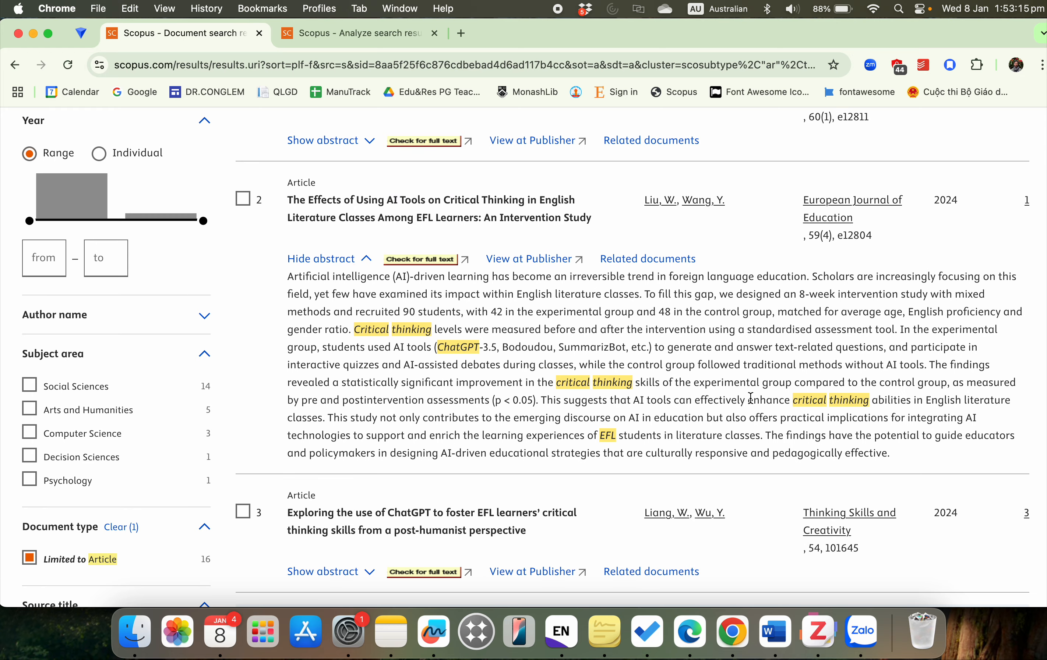
scroll(622, 440, up, 1)
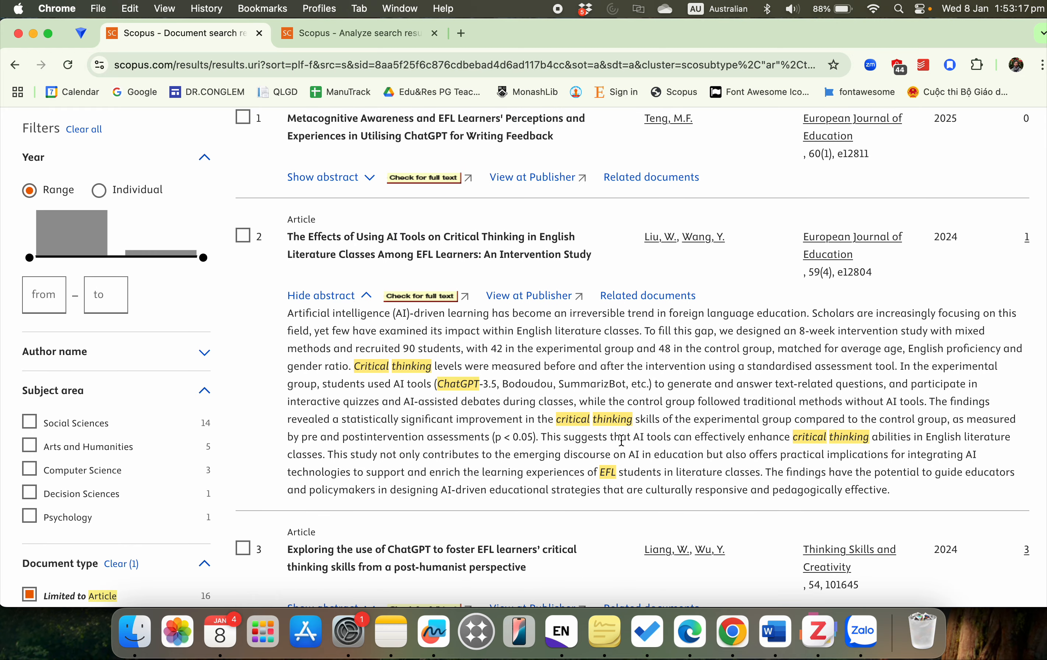
scroll(621, 441, up, 5)
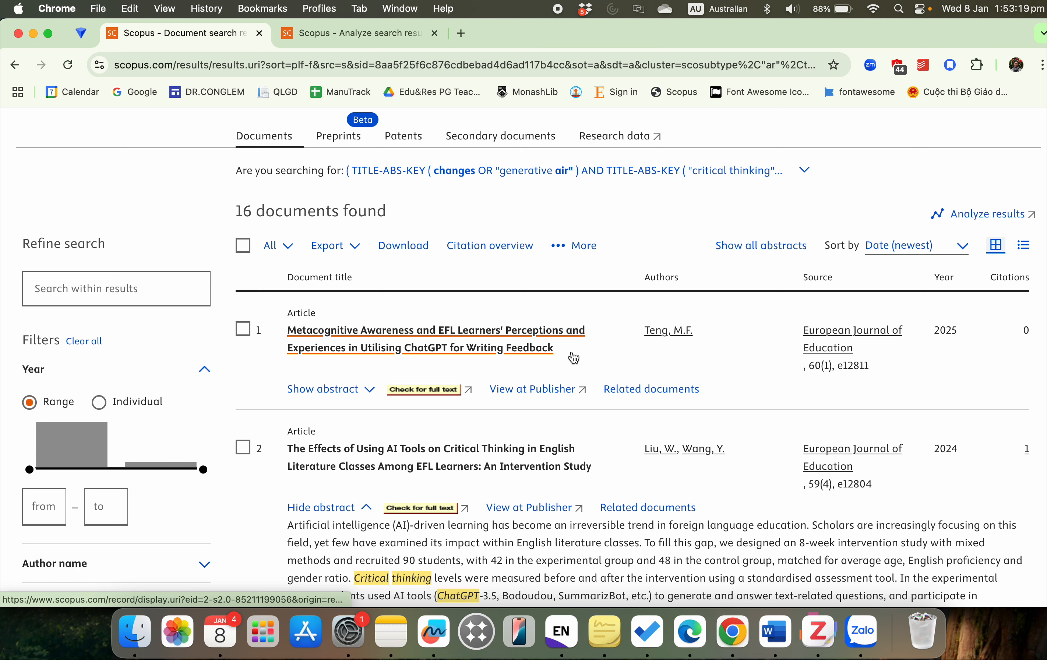
Step: Copy the full advanced query string from above the search results
scroll(573, 358, up, 6)
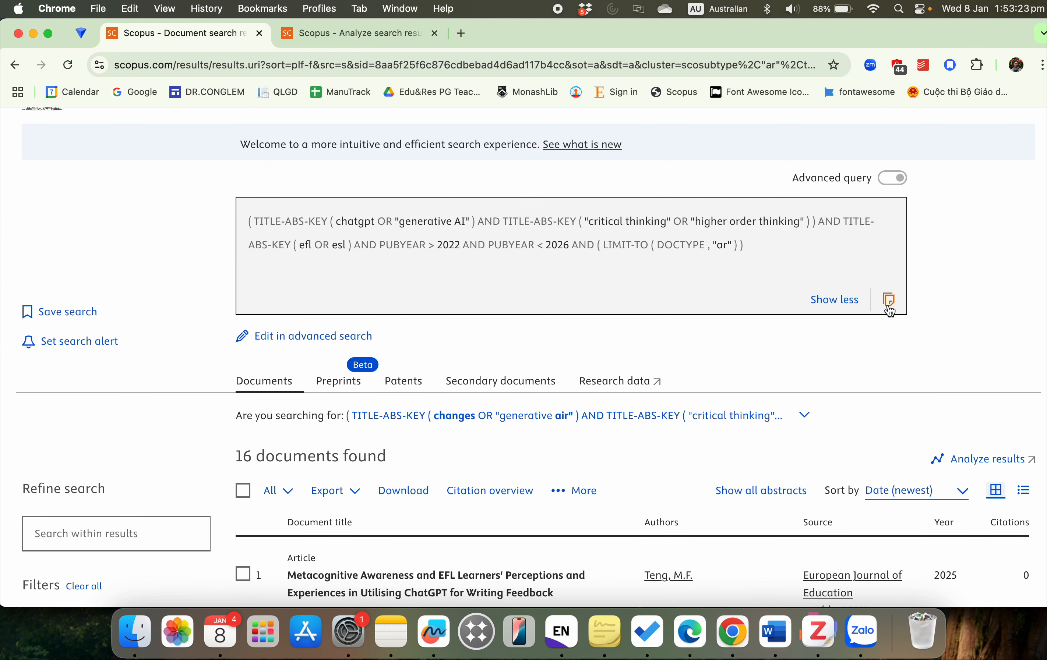
click(890, 300)
scroll(965, 294, up, 2)
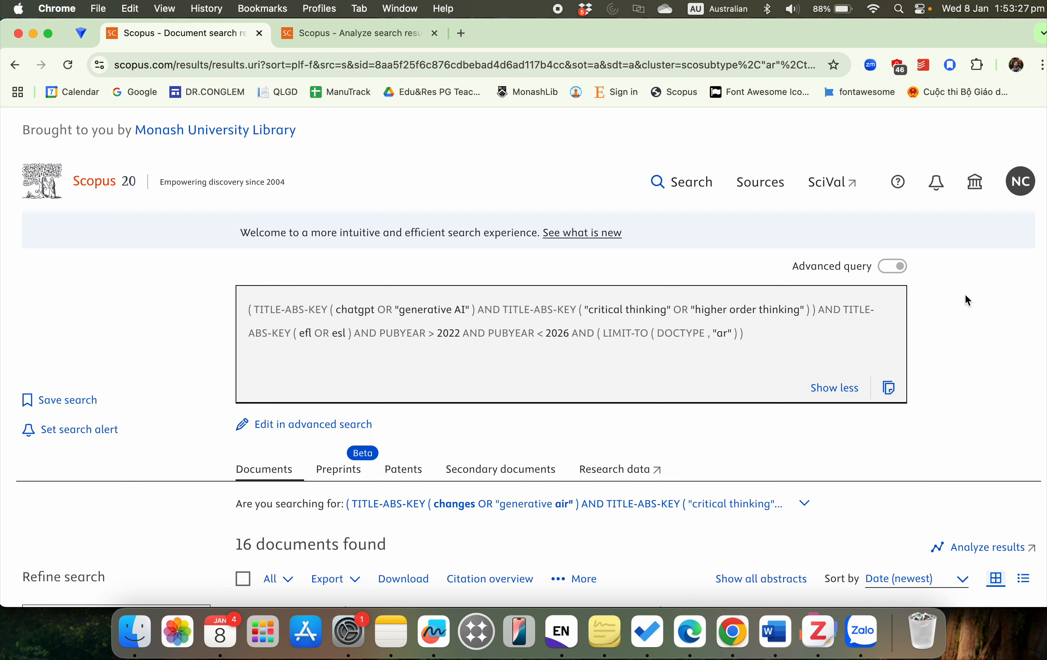
scroll(965, 296, down, 5)
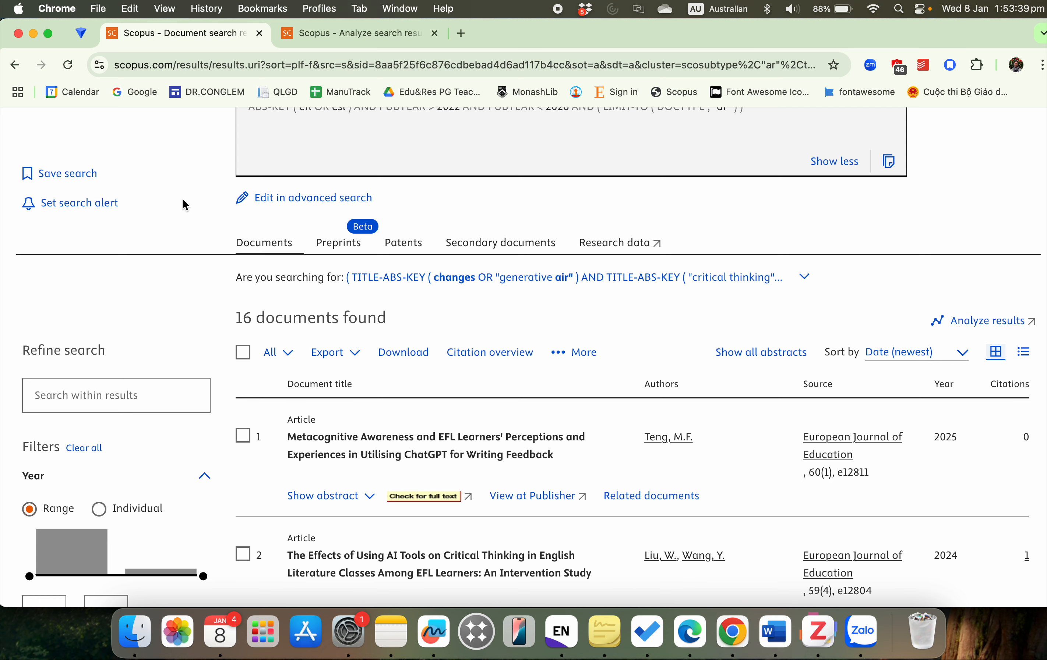
scroll(183, 201, up, 1)
scroll(185, 236, down, 4)
scroll(185, 237, down, 5)
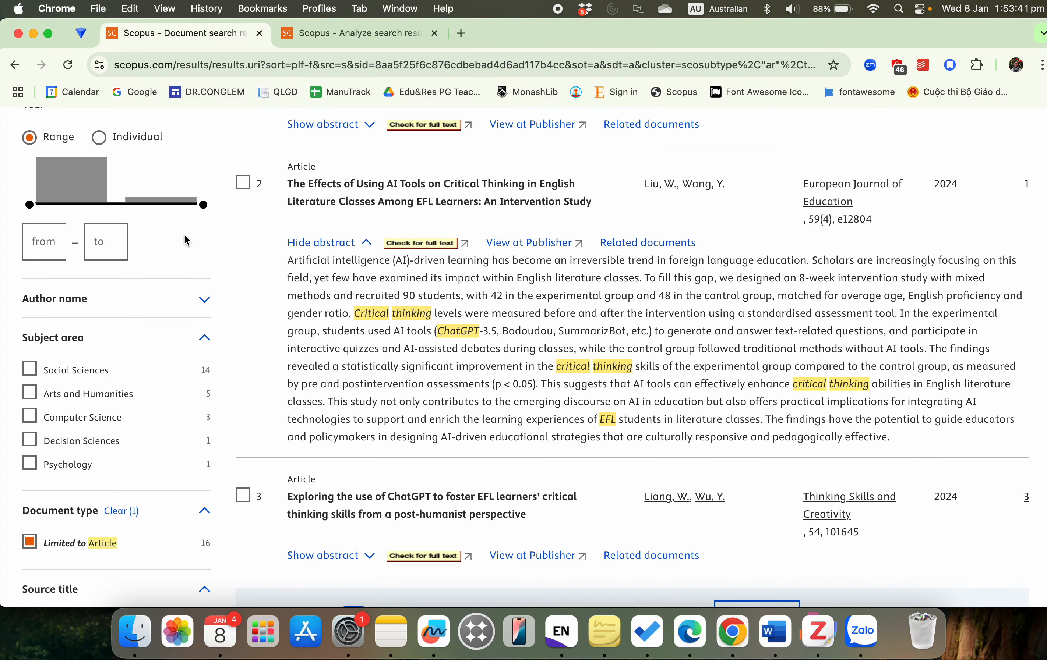
scroll(185, 236, up, 10)
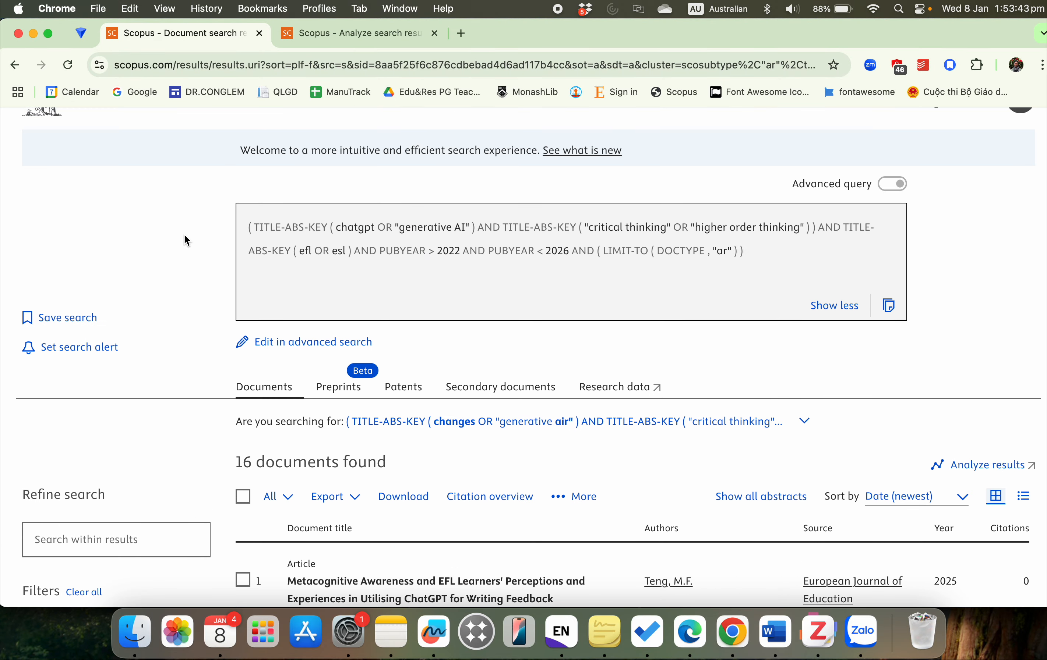
scroll(183, 238, up, 2)
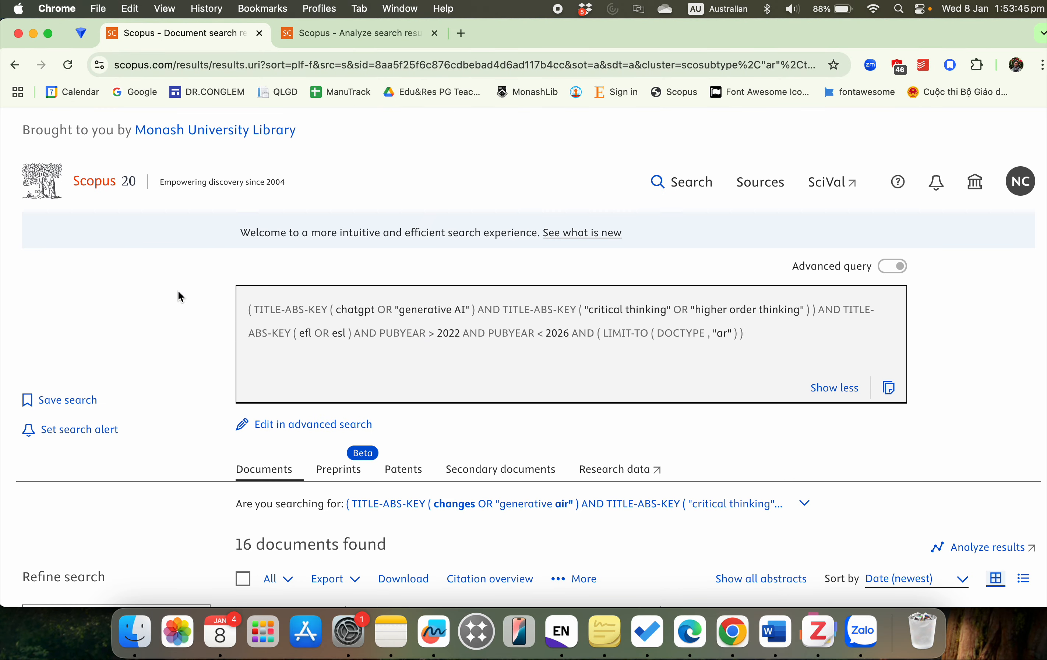